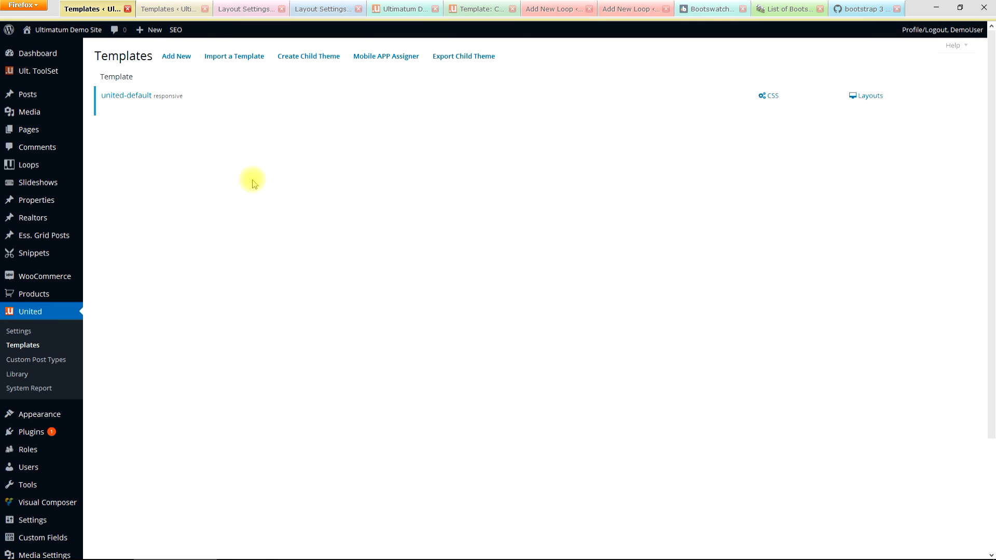
Step: Review the united-default template's details and its layouts list, closing those pages to reach the default-loop layout editor
mouse_move(133, 115)
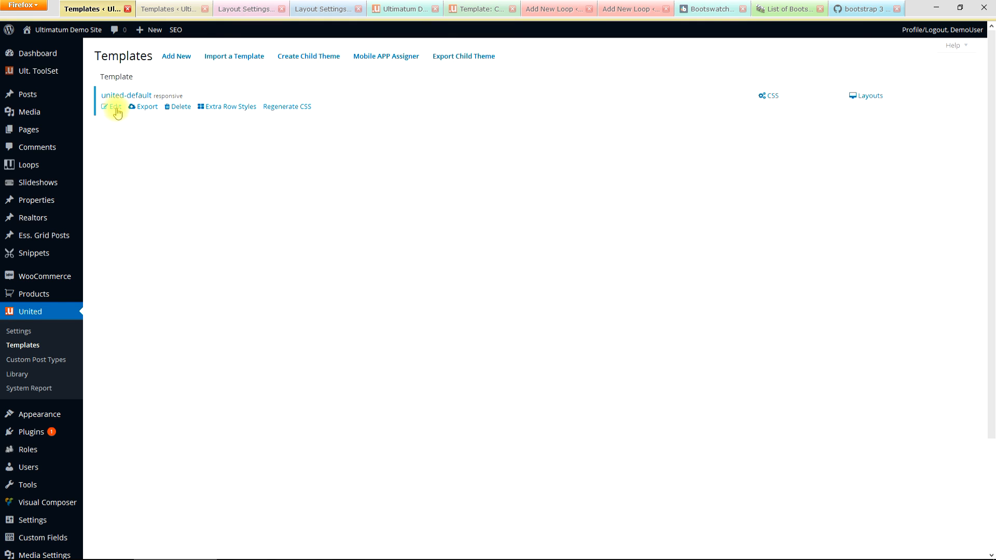
left_click(115, 106)
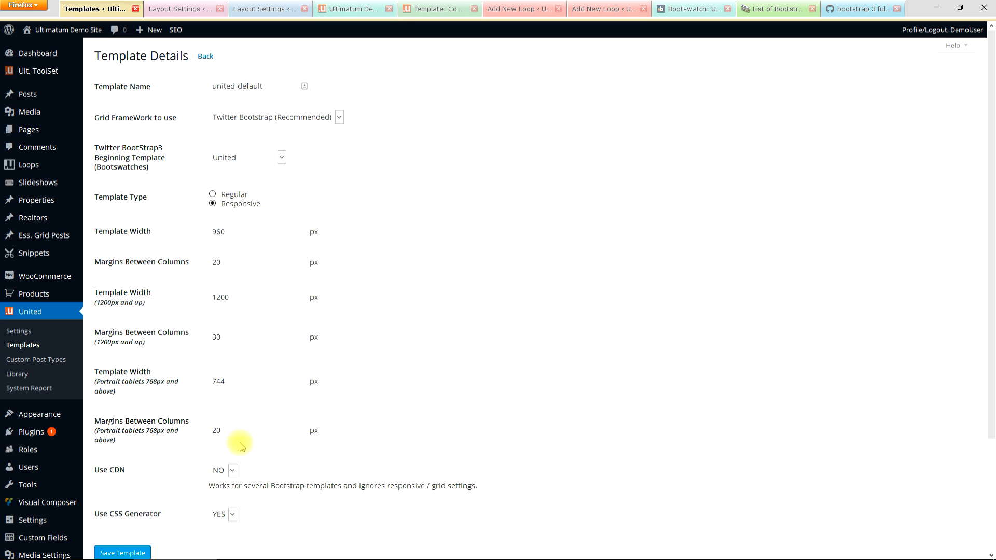
key("ctrl+w")
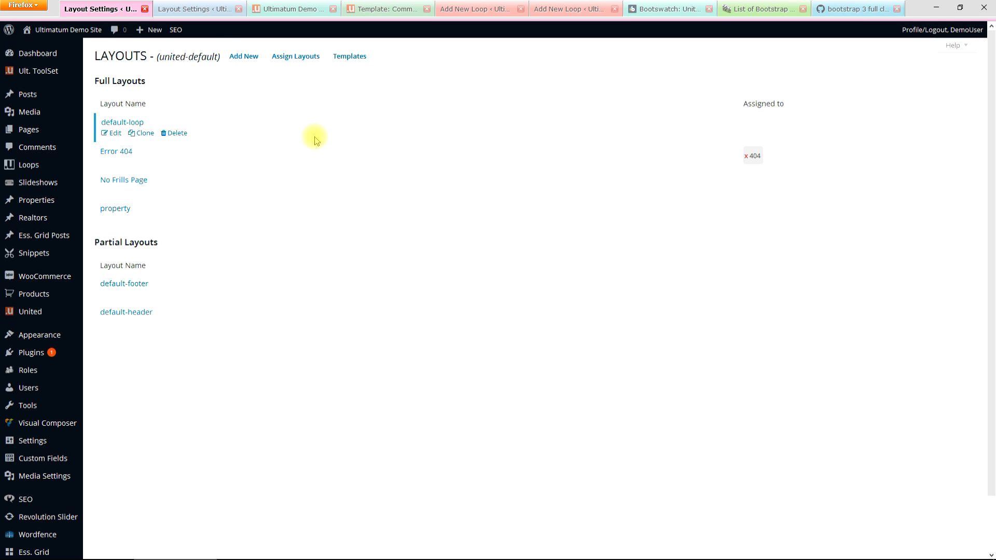
mouse_move(117, 124)
key("ctrl+w")
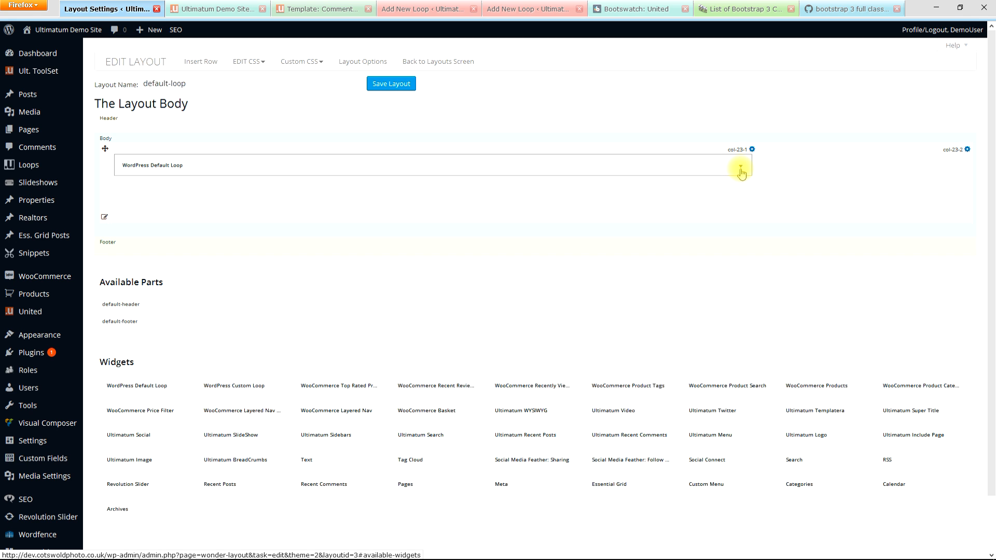
Step: Expand the WordPress Default Loop widget in the layout body and choose Full image on Top as the single-post layout
left_click(741, 167)
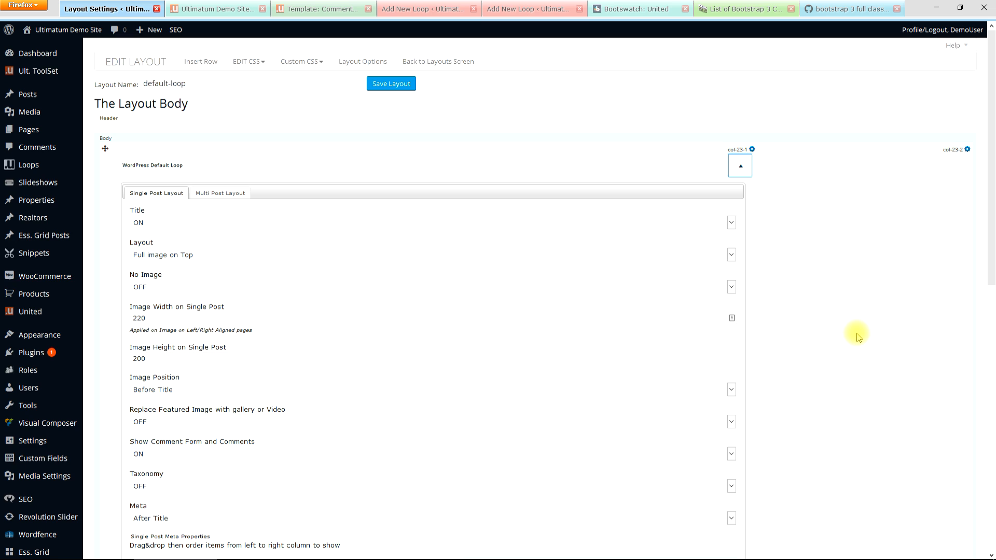
scroll(857, 336, "down", 2)
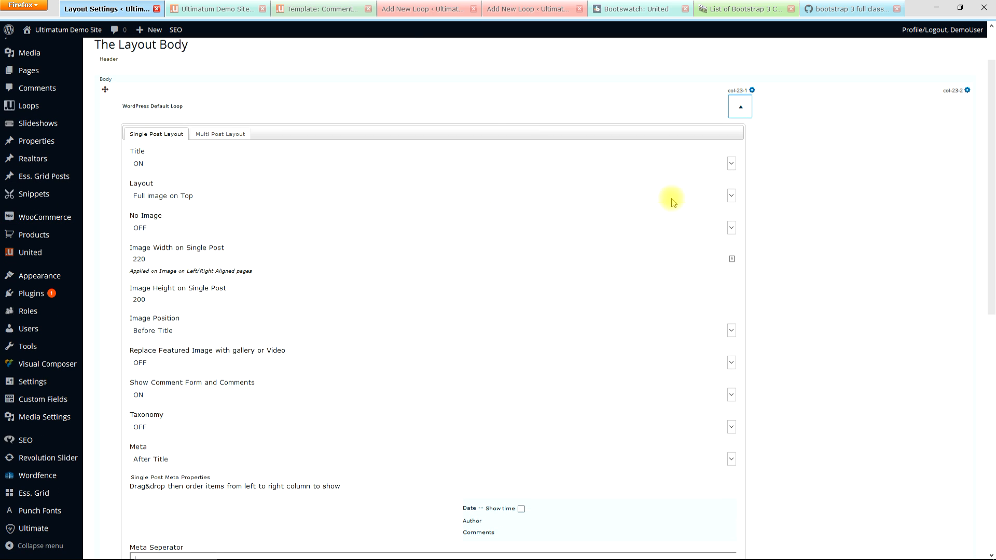
left_click(731, 196)
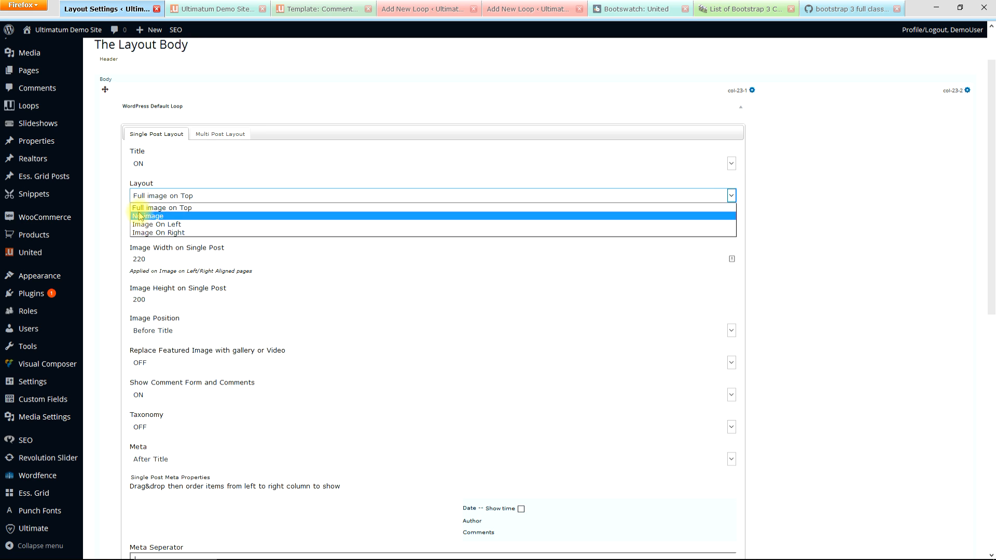
left_click(158, 209)
Step: Review the No Image and Image Position options for single posts
left_click(145, 228)
left_click(154, 230)
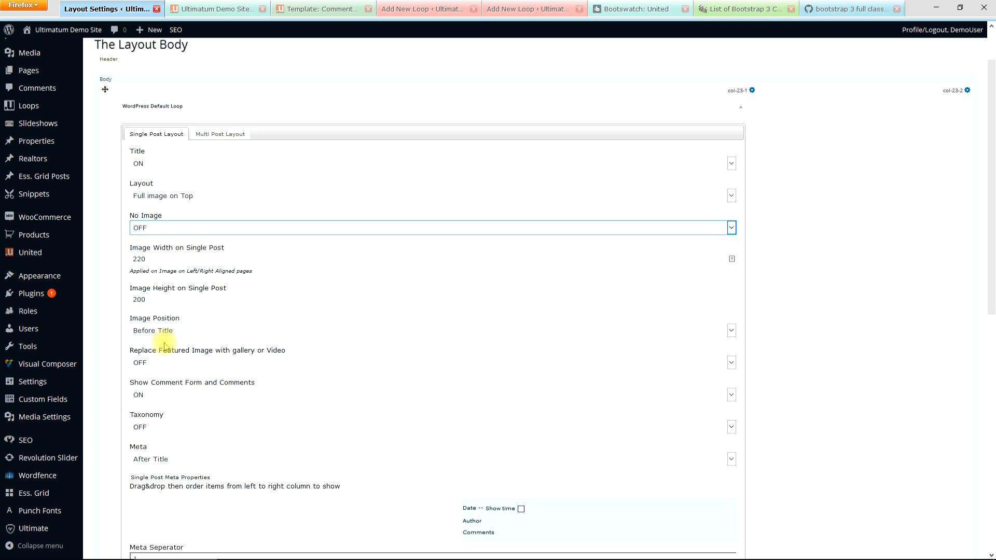
left_click(158, 328)
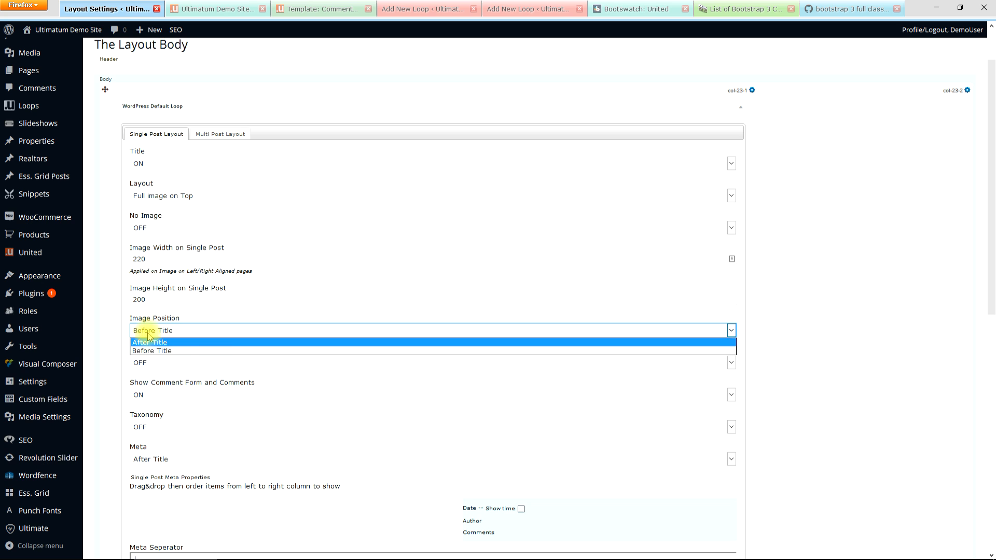
left_click(149, 334)
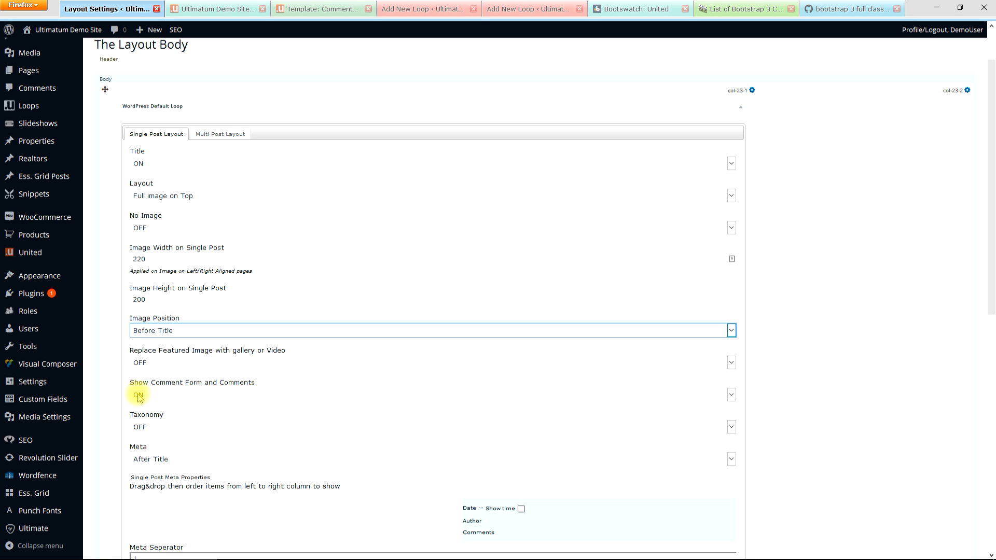
Step: Set the single-post Taxonomy to After Content and save the loop widget
left_click(154, 432)
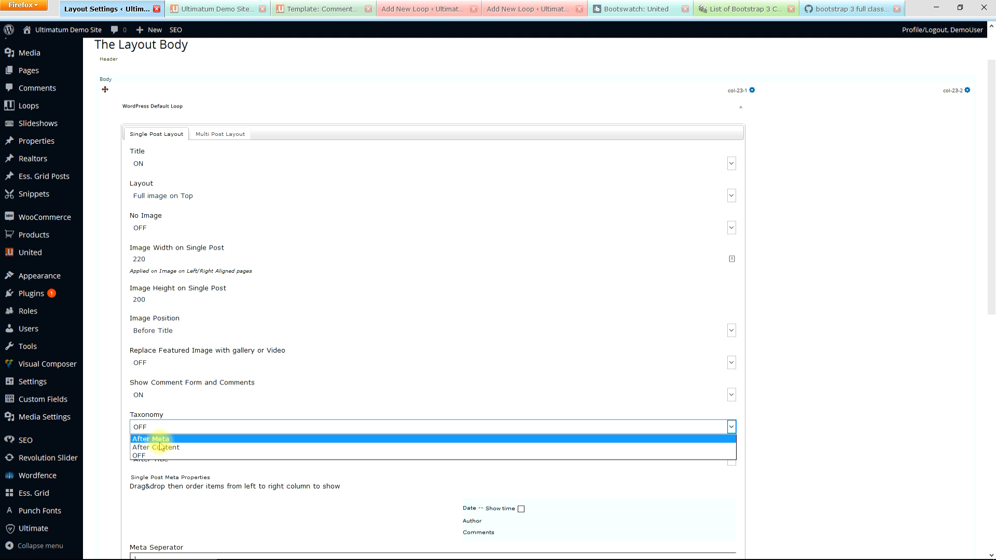
left_click(162, 447)
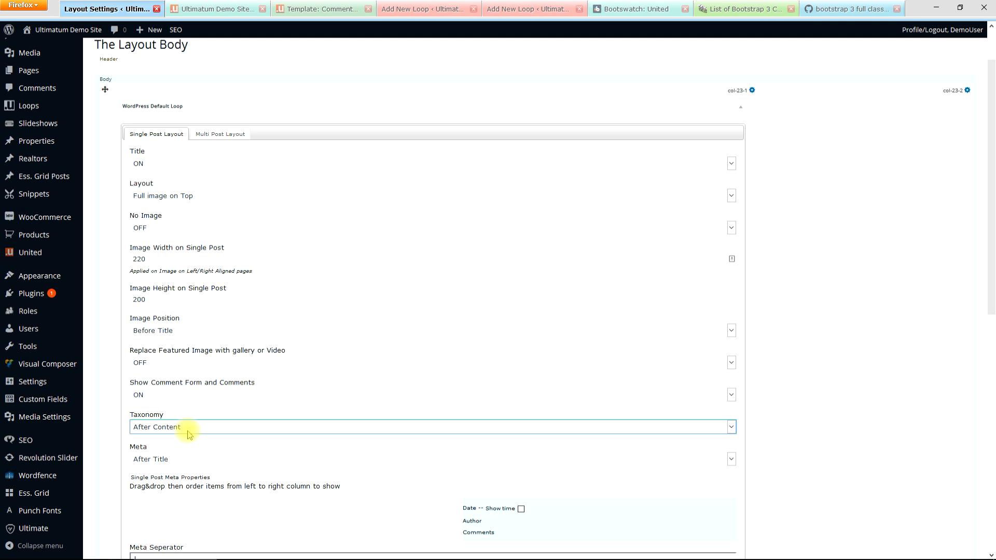
scroll(223, 451, "down", 2)
scroll(223, 454, "down", 1)
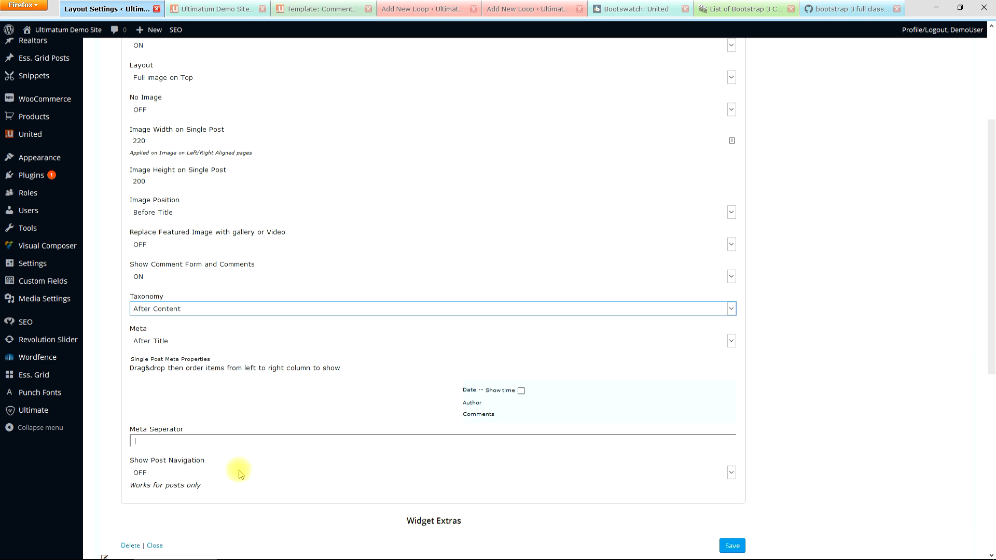
left_click(733, 546)
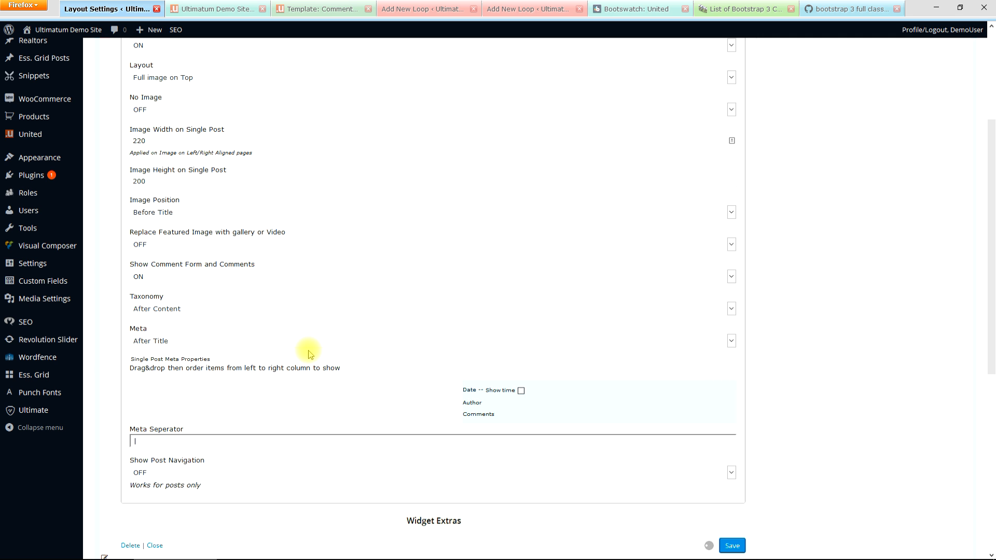
Step: Open the multi-post layout settings and choose One Column With Full Image for pages with multiple posts
scroll(244, 189, "up", 4)
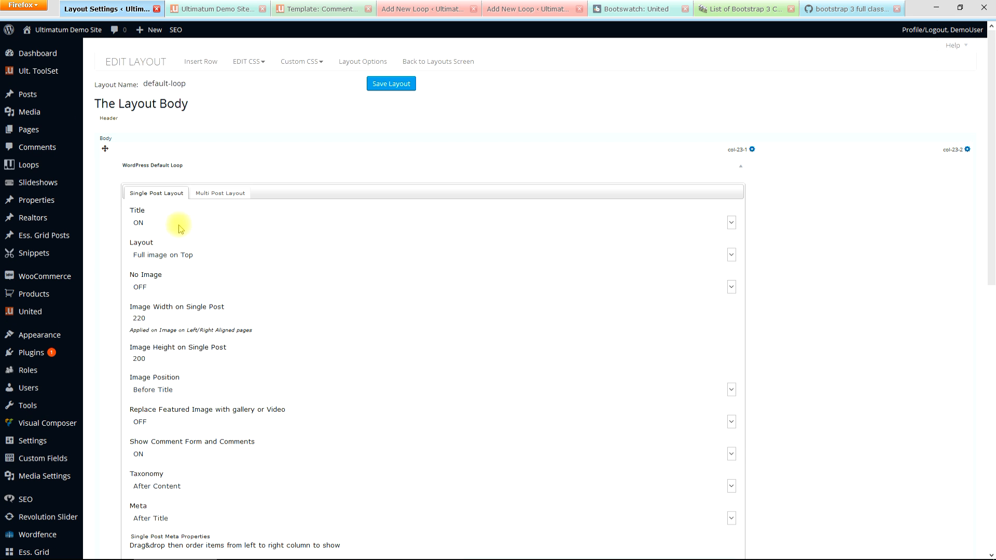
left_click(220, 193)
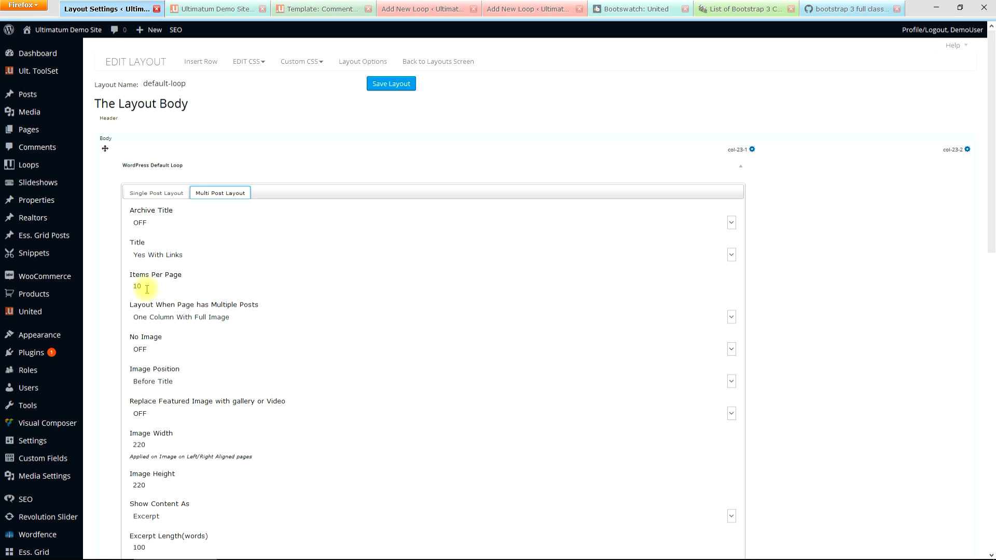
left_click(164, 317)
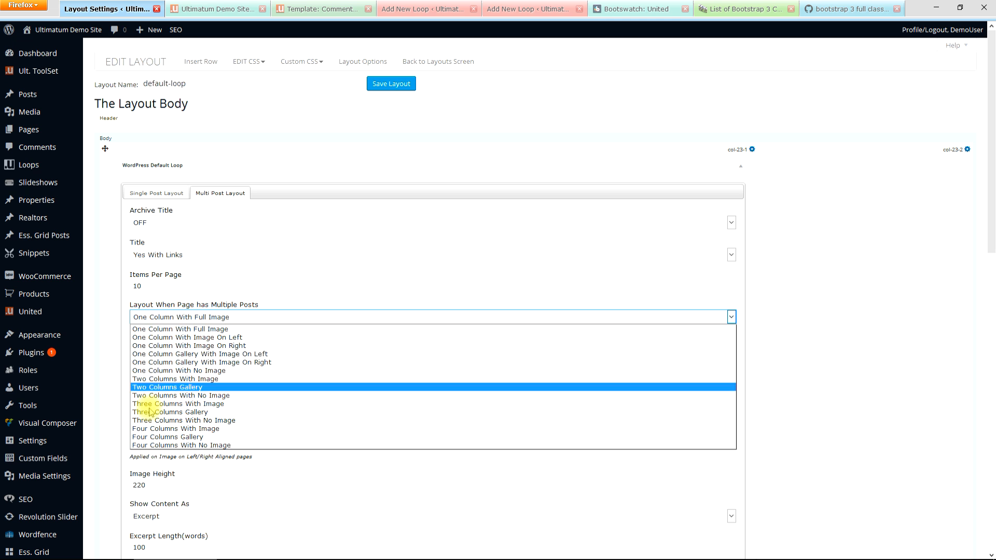
left_click(161, 330)
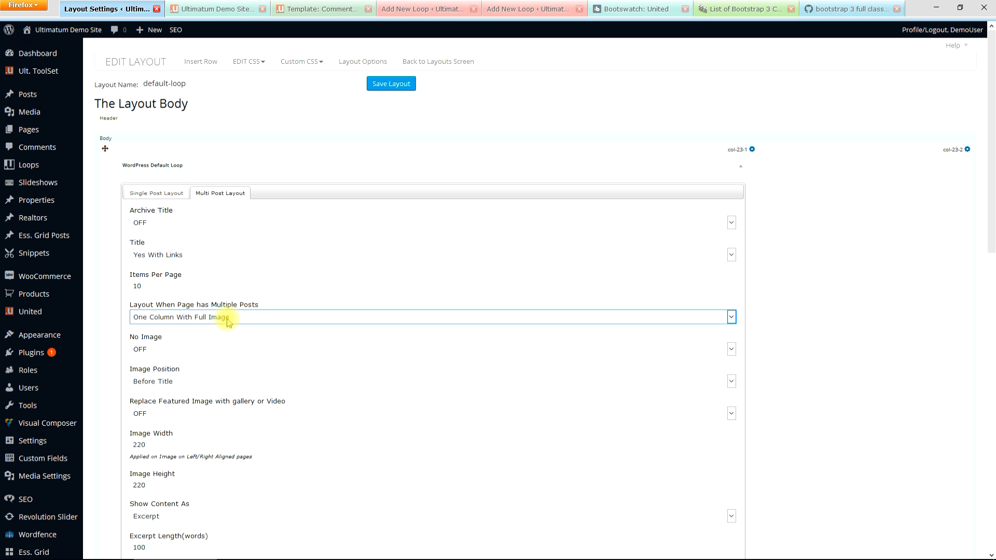
Step: Review the No Image and Image Position options for the multi-post layout
left_click(153, 352)
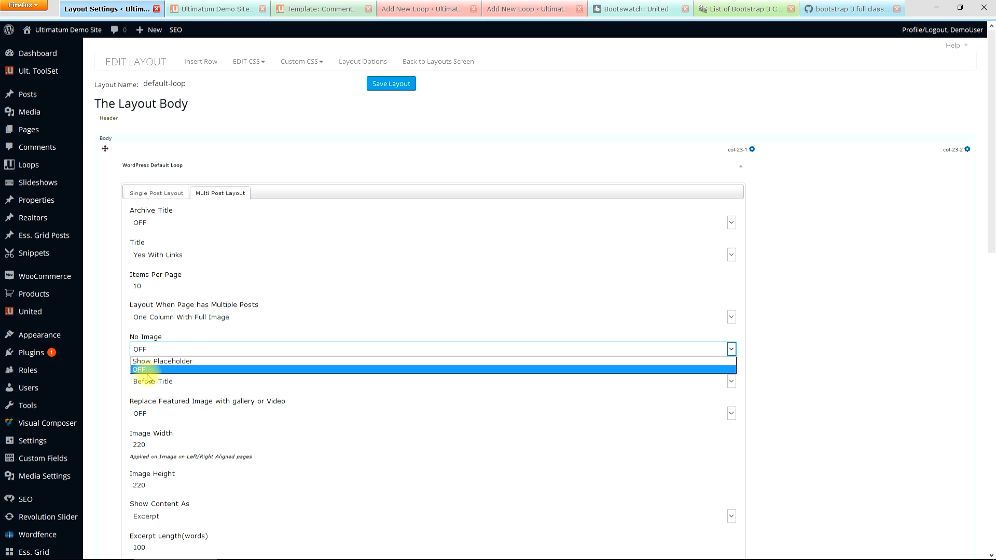
left_click(150, 351)
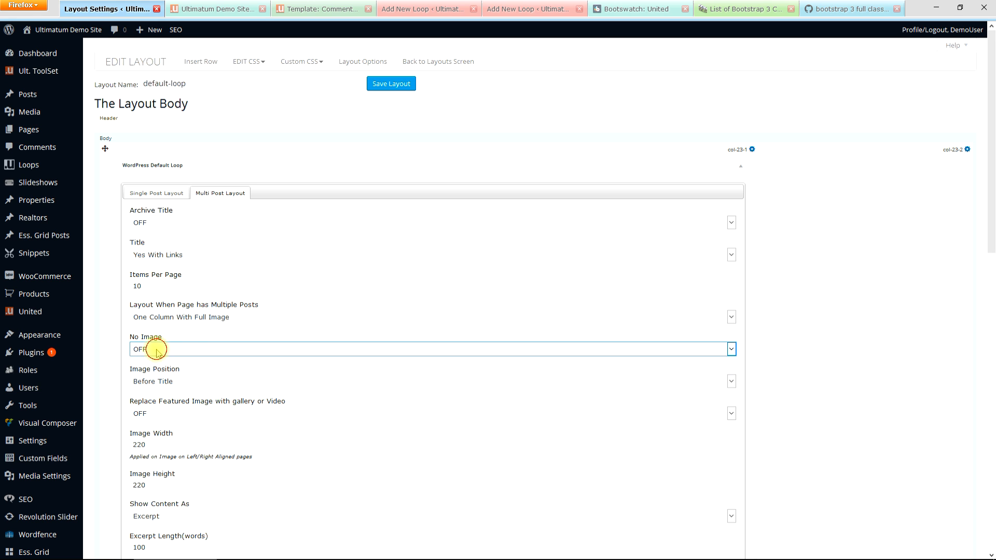
left_click(152, 382)
left_click(156, 382)
Step: Choose Excerpt as the way post content is shown in the multi-post layout
scroll(232, 369, "down", 4)
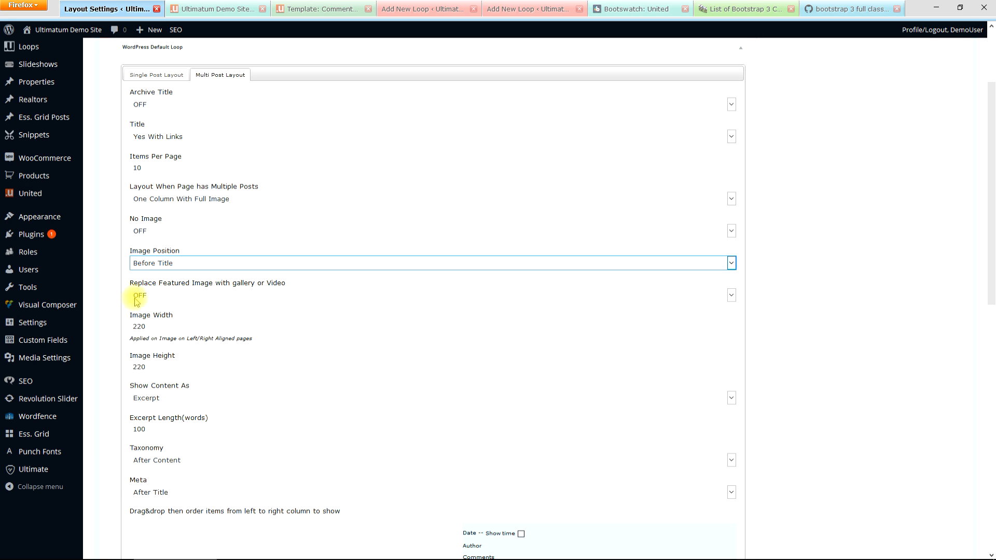
left_click(148, 401)
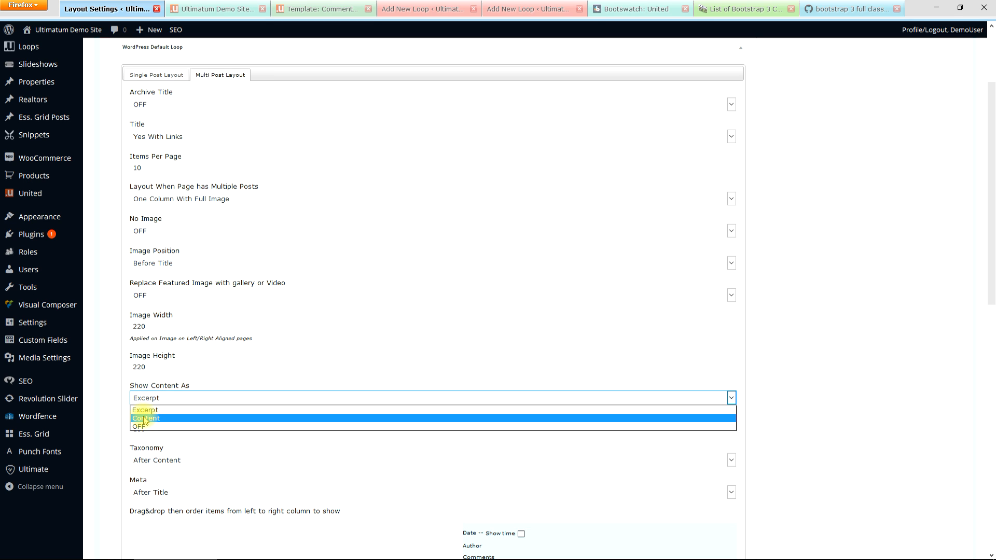
left_click(146, 411)
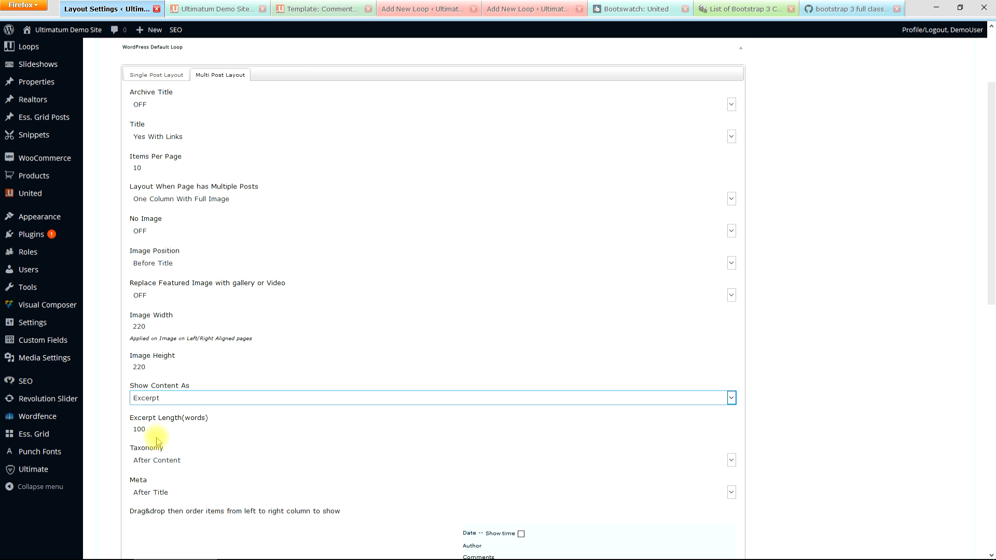
Step: Choose Right after excerpt as the Read More link placement in the multi-post layout
scroll(158, 444, "down", 2)
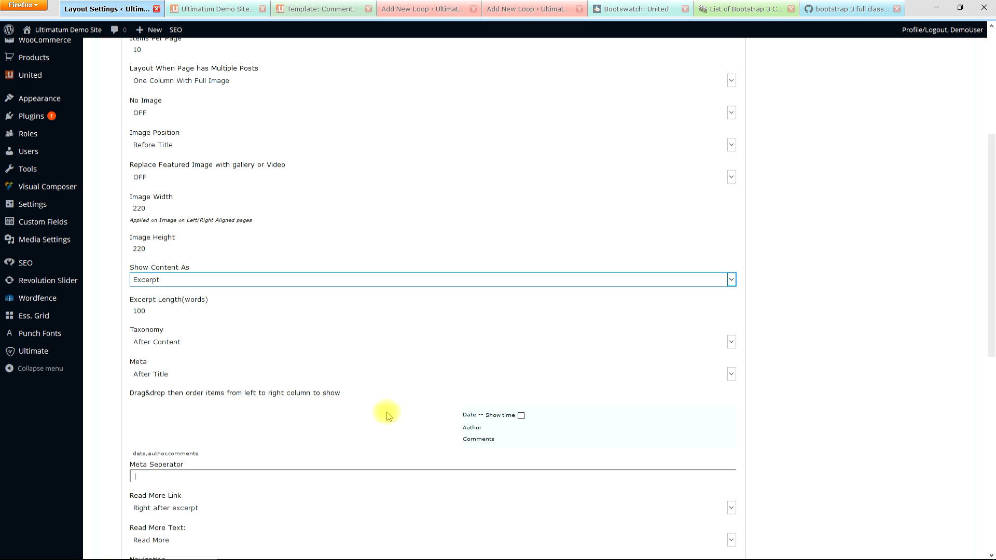
scroll(213, 415, "down", 4)
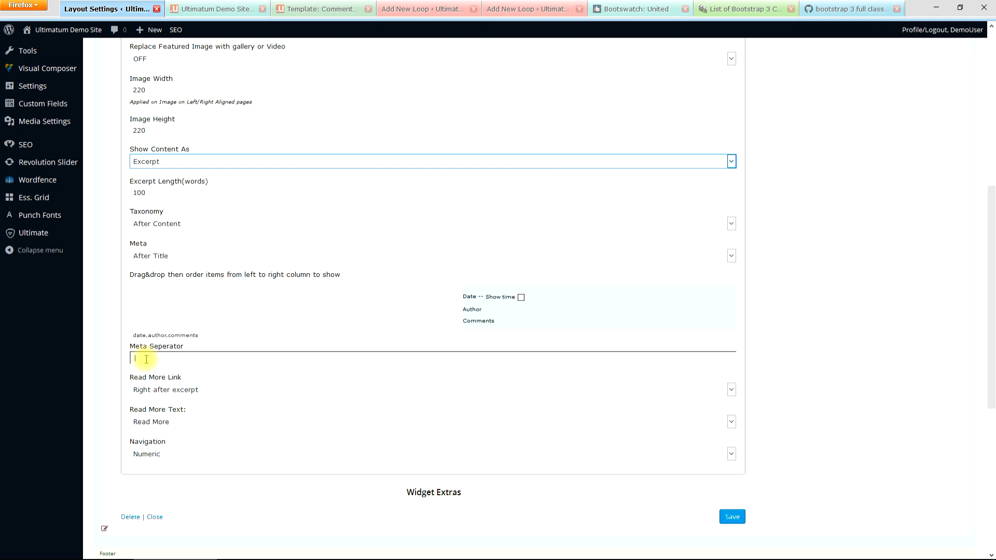
left_click(150, 393)
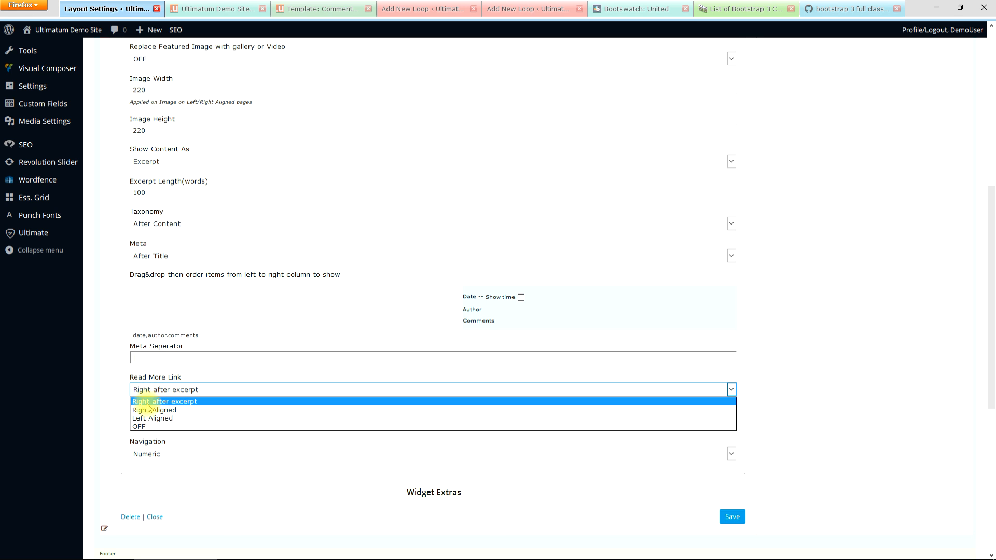
left_click(146, 402)
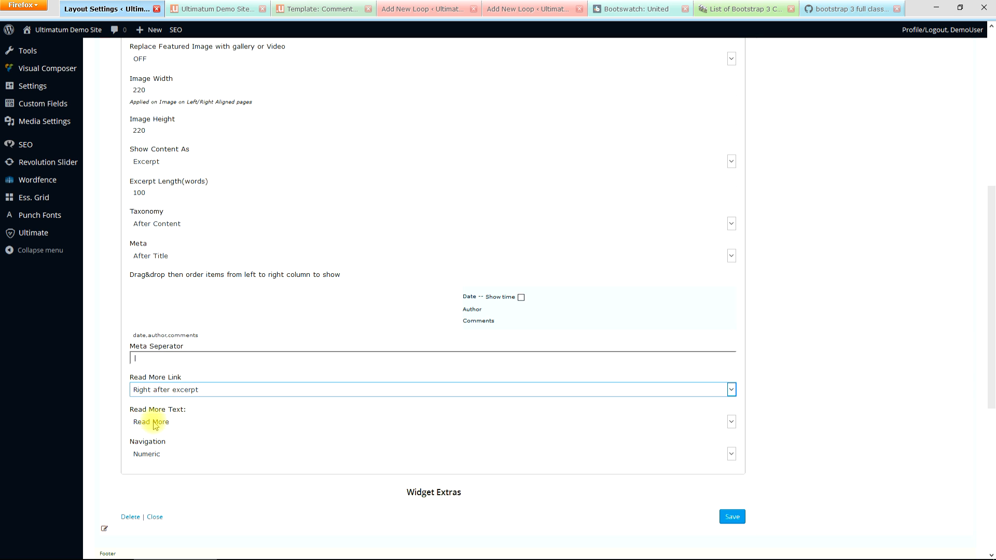
Step: Set the multi-post Read More text to More, save the WordPress Default Loop widget and collapse it
left_click(157, 424)
left_click(166, 440)
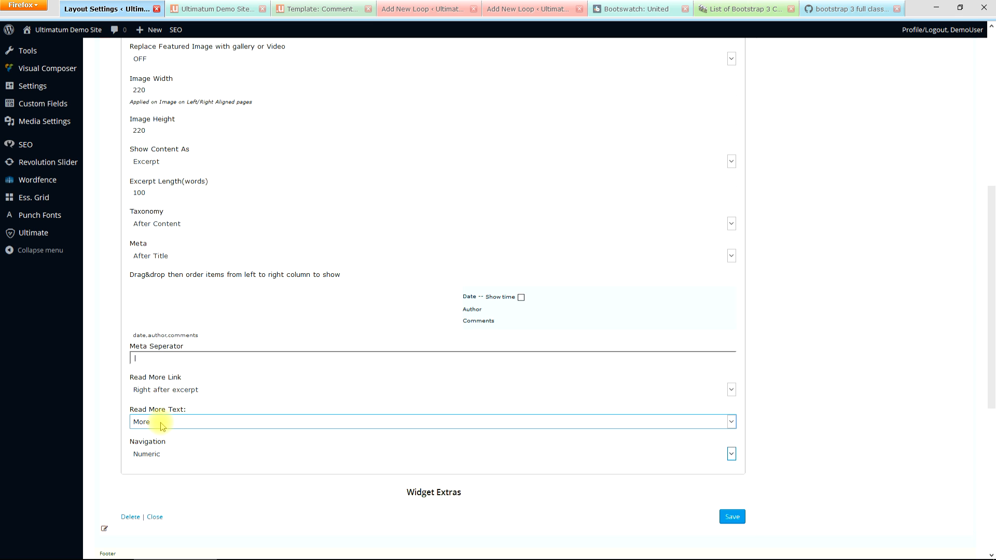
left_click(730, 521)
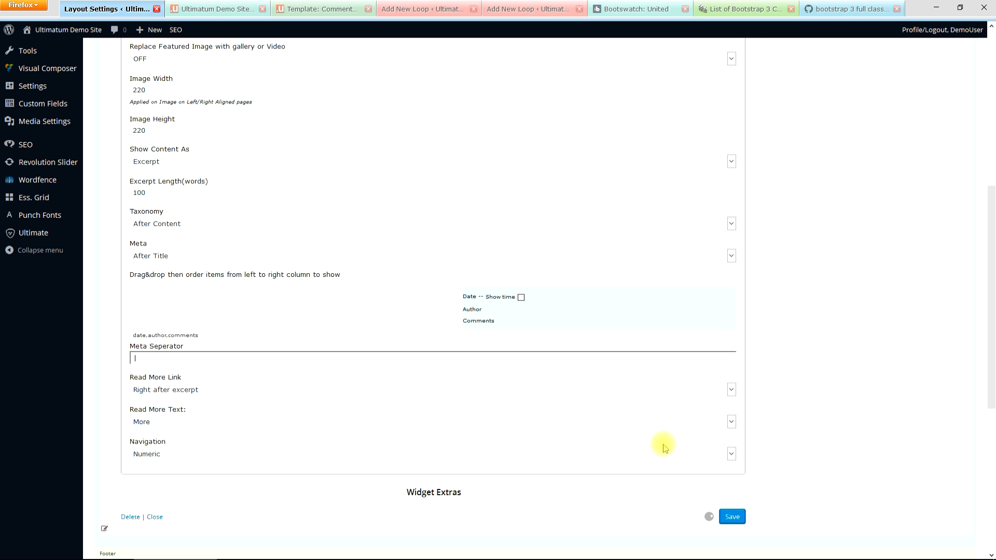
scroll(511, 329, "up", 10)
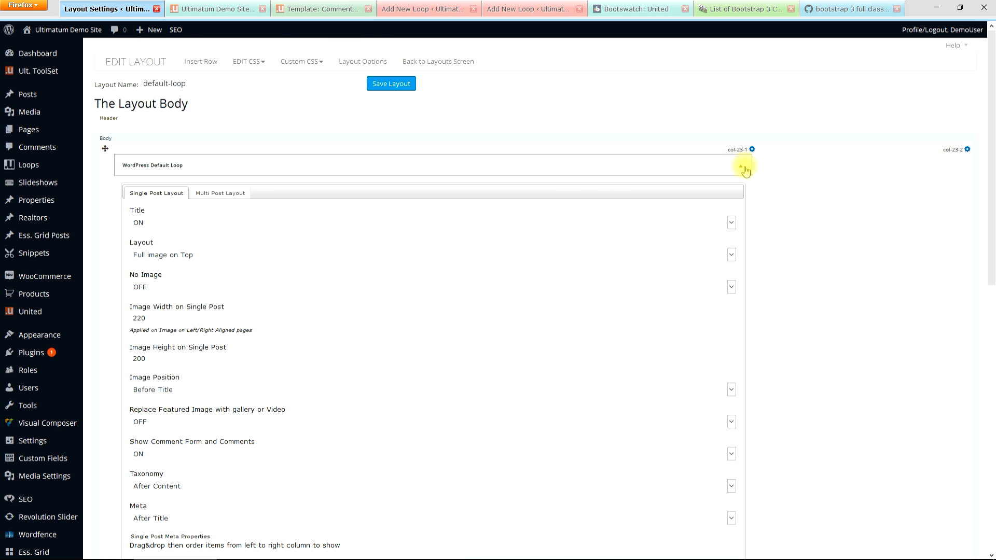
left_click(741, 166)
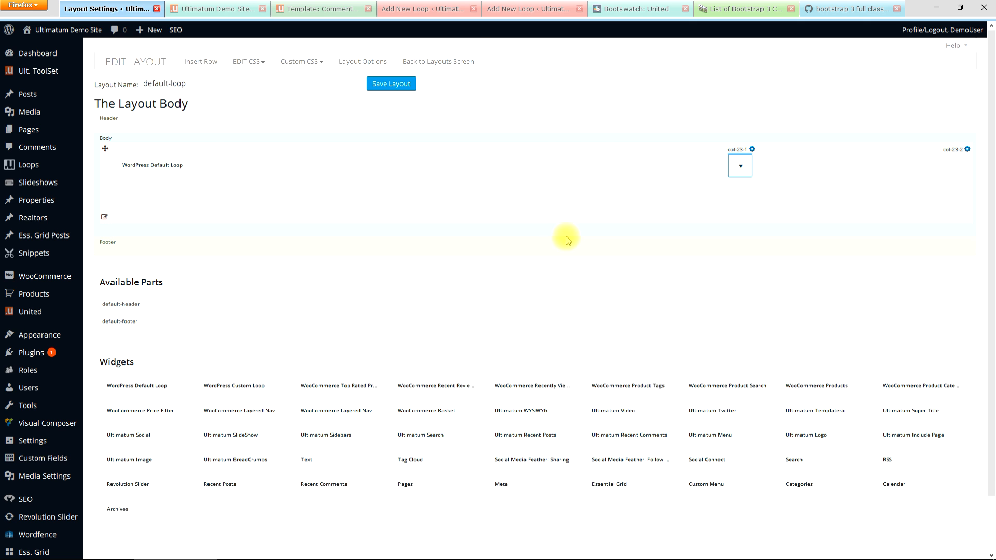
Step: Examine the demo site's post list down to its page navigation and bring up the Template: Comments post page
key("ctrl+Tab")
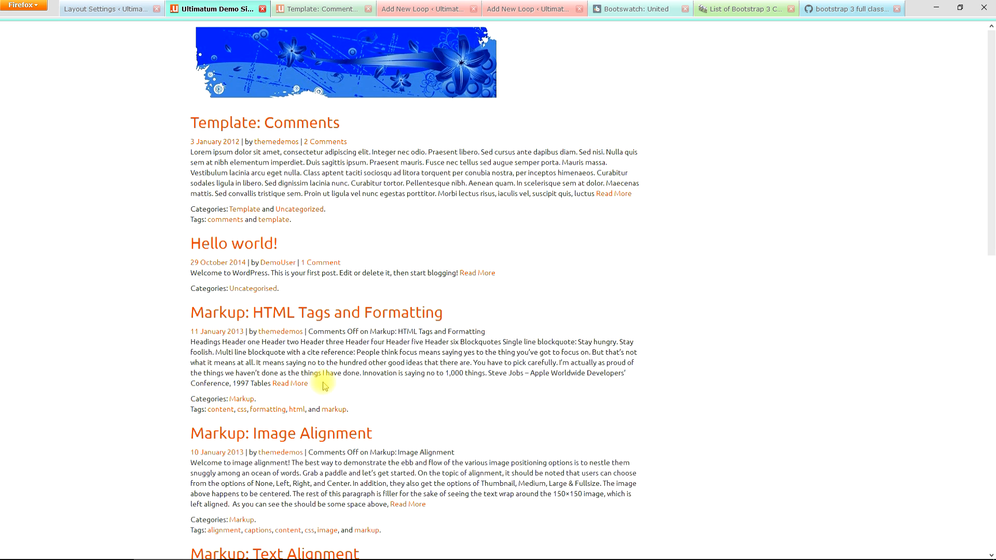
scroll(317, 332, "down", 3)
scroll(316, 338, "down", 8)
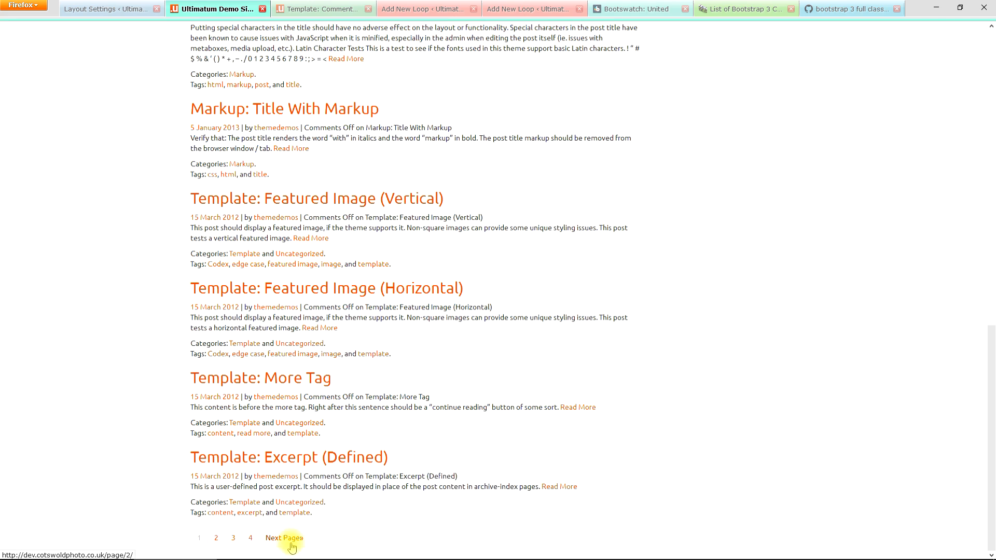
scroll(311, 384, "up", 8)
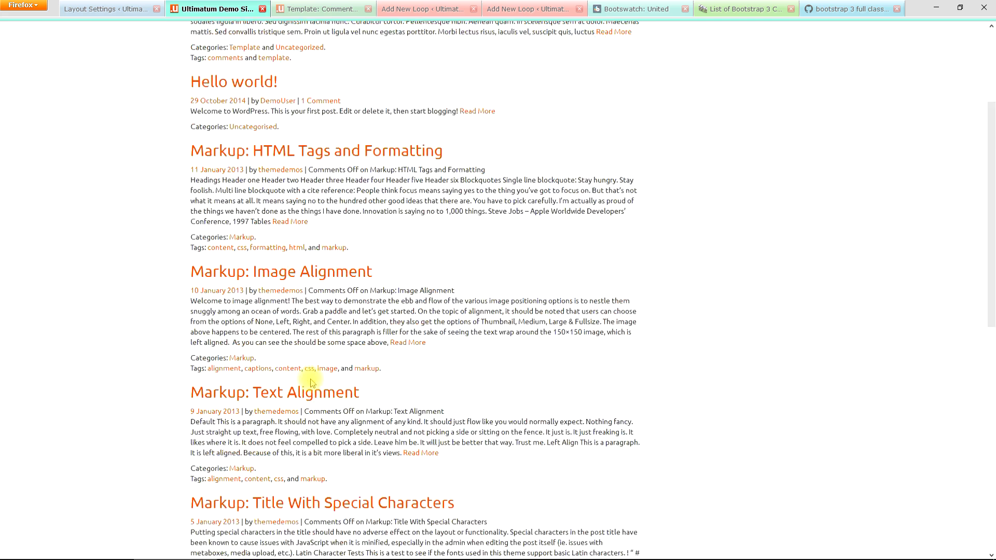
scroll(311, 384, "up", 3)
left_click(314, 13)
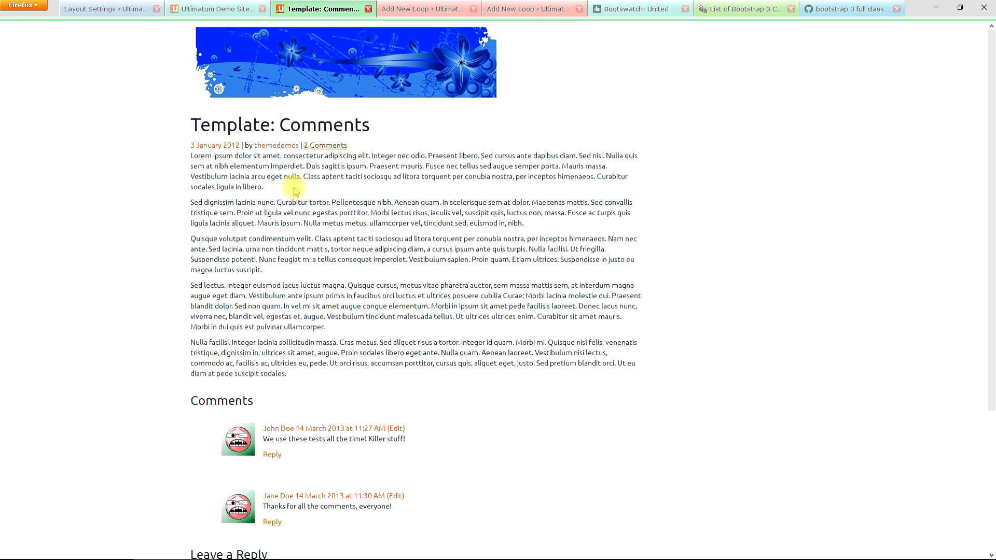
Step: Review the Template: Comments post down to its comment list and the Leave a Reply form
scroll(352, 408, "down", 3)
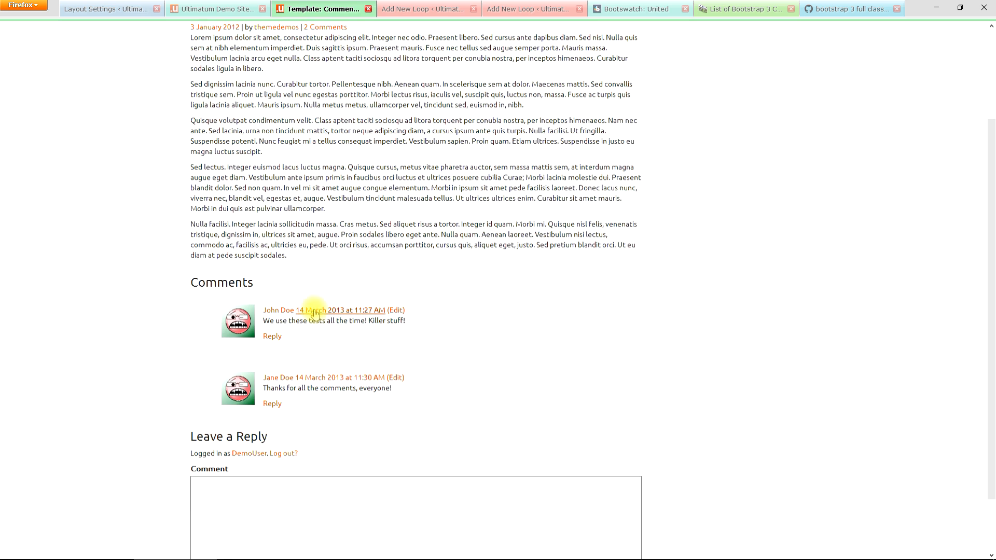
scroll(263, 503, "down", 2)
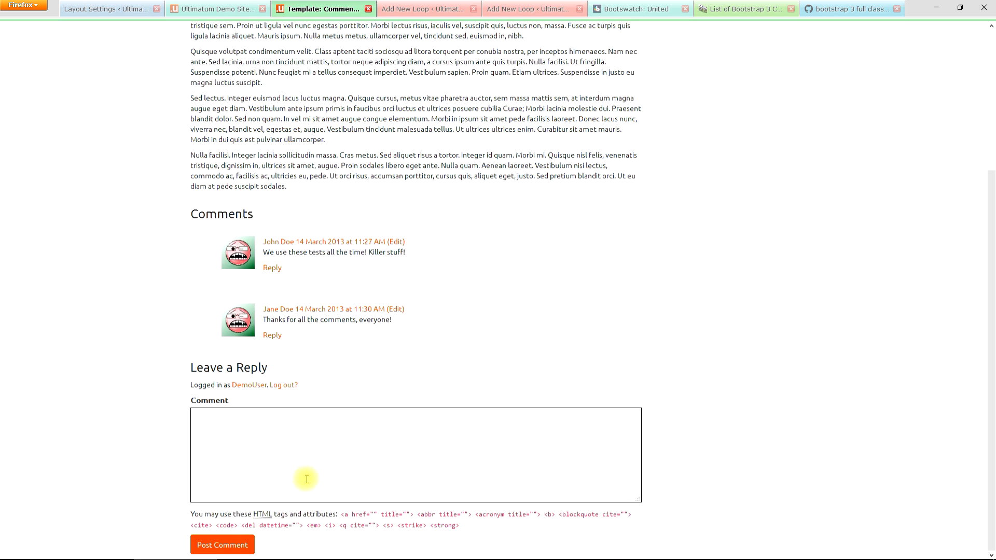
scroll(307, 478, "up", 5)
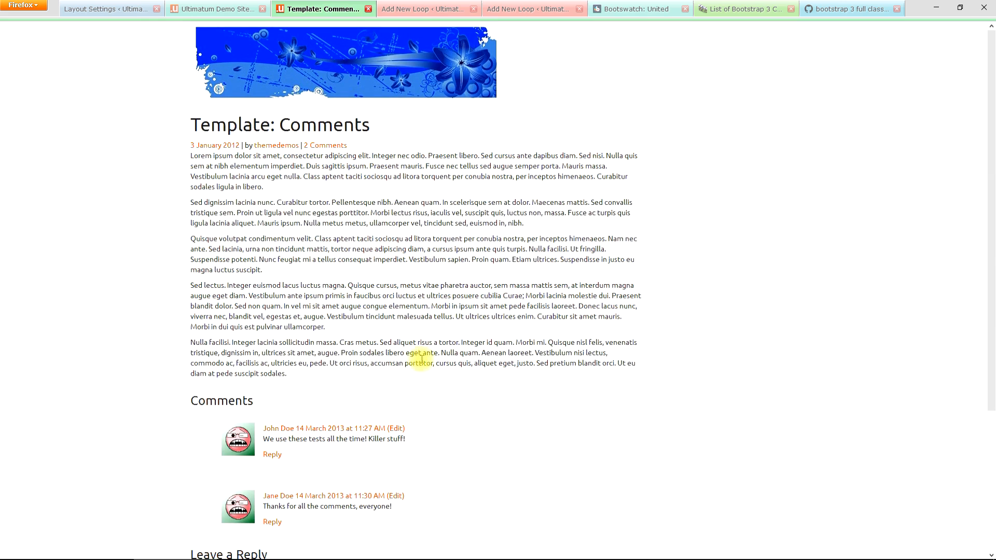
Step: Inspect the class markup of the post's banner image in the page inspector and close the inspector
right_click(408, 72)
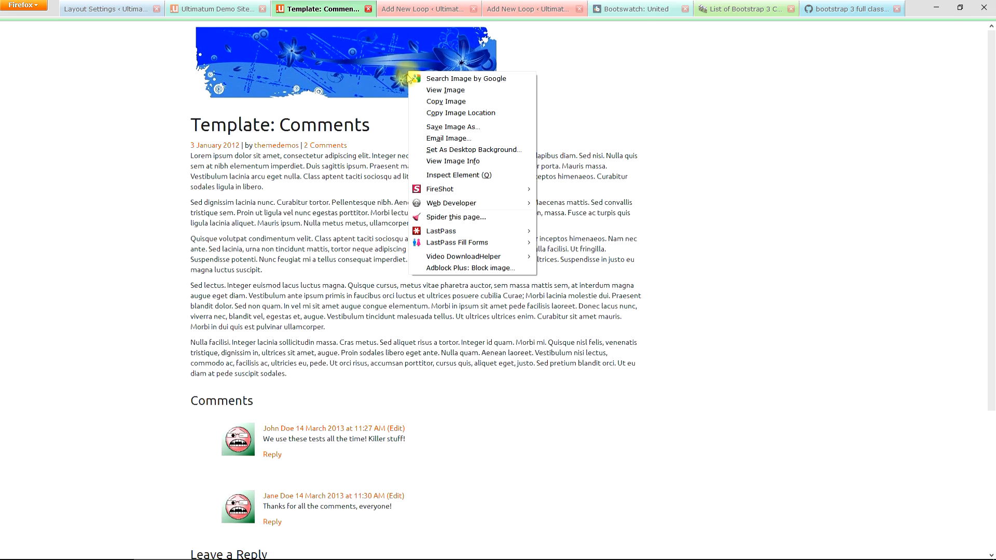
left_click(470, 177)
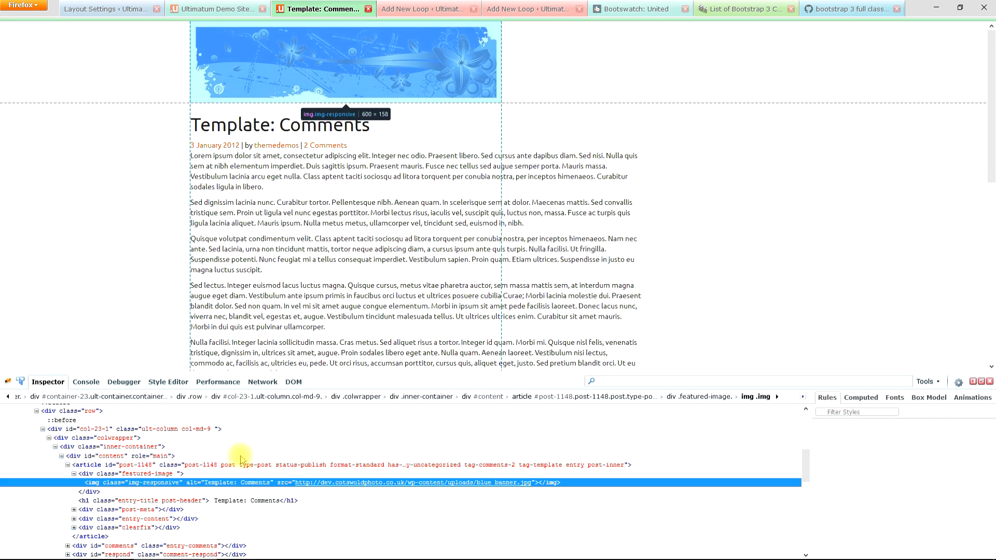
double_click(148, 483)
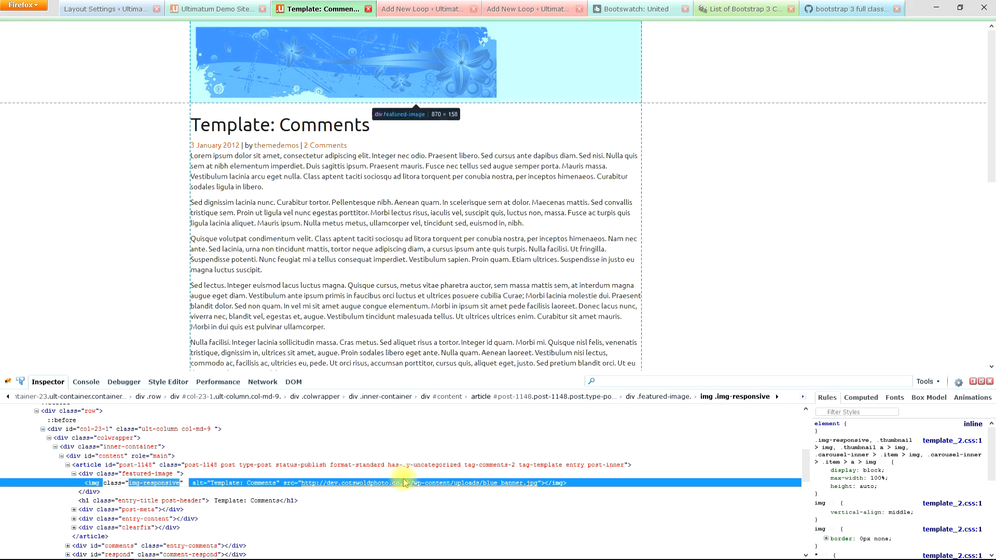
left_click(990, 382)
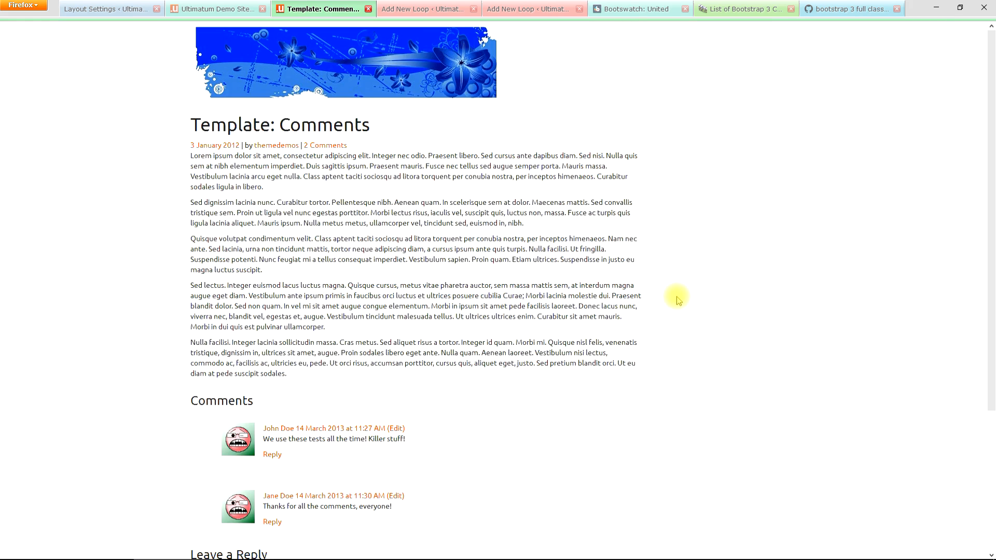
Step: Check the post in Responsive Design View, widening the viewport to 928×640, and leave that view
key("ctrl+shift+m")
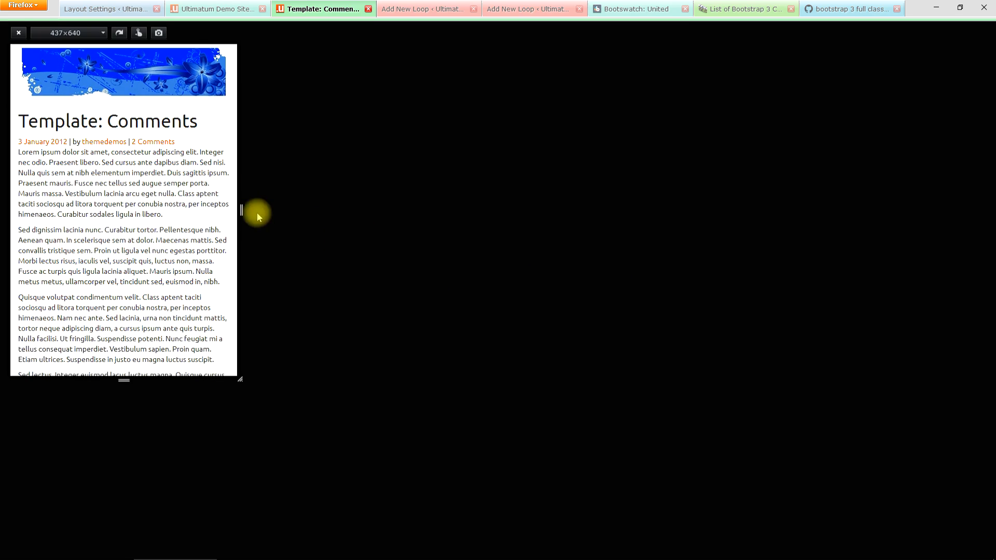
left_click_drag(241, 211, 494, 250)
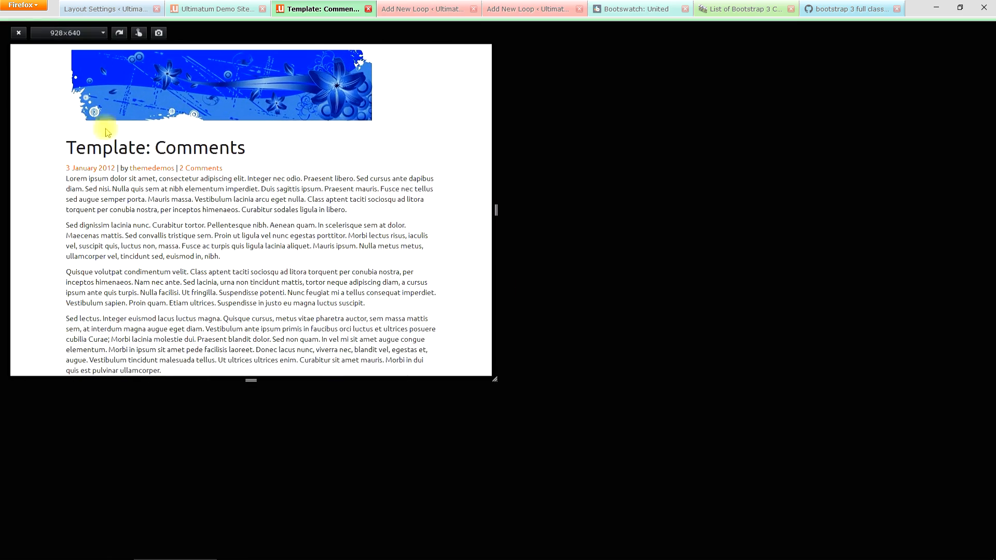
left_click(18, 32)
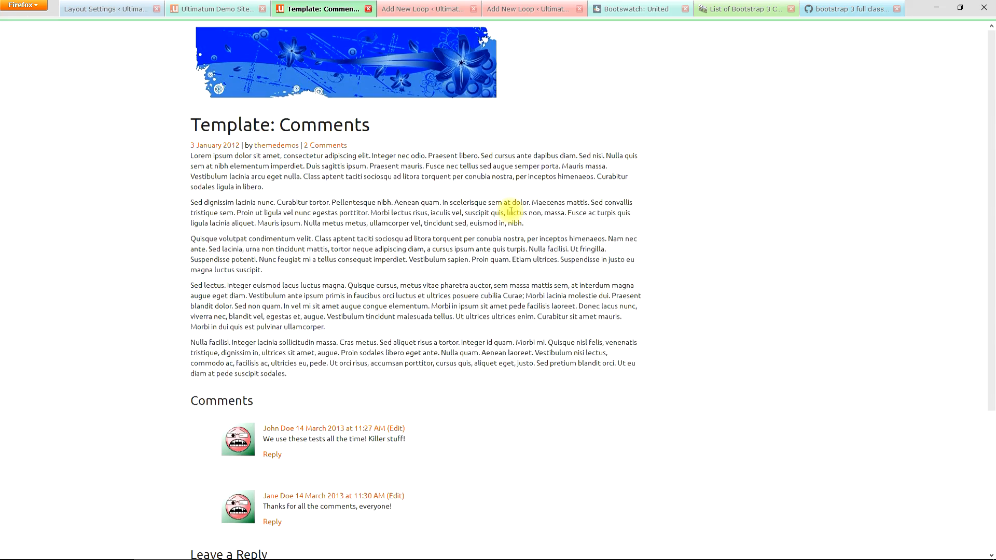
Step: Title the new loop Single Post, keep post as its post type and publish it
key("ctrl+Tab")
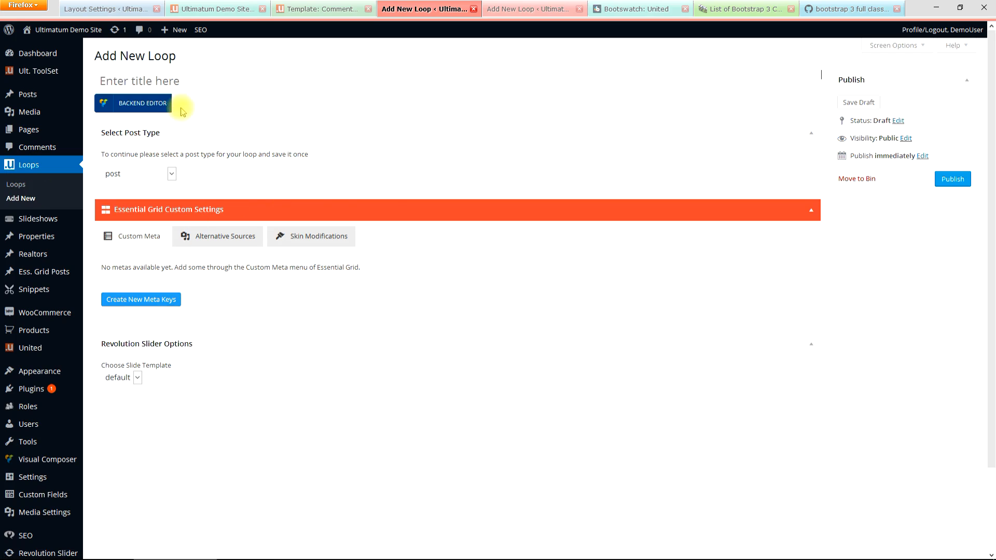
left_click(185, 85)
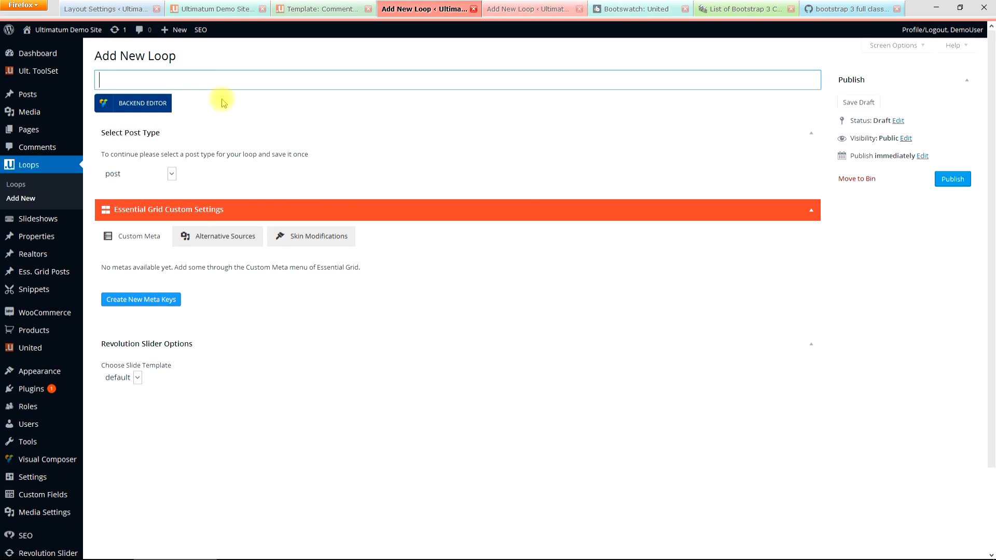
type("Single Post")
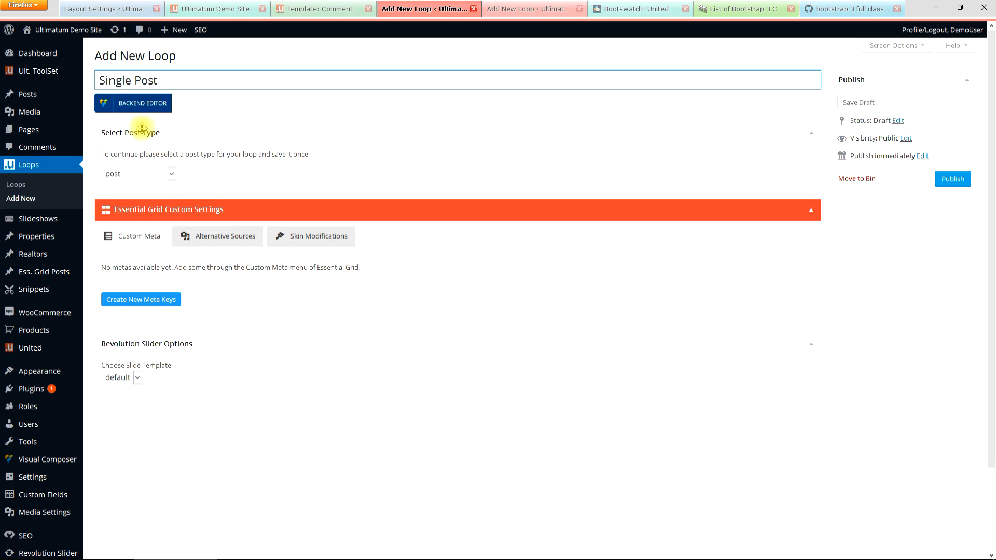
left_click(132, 175)
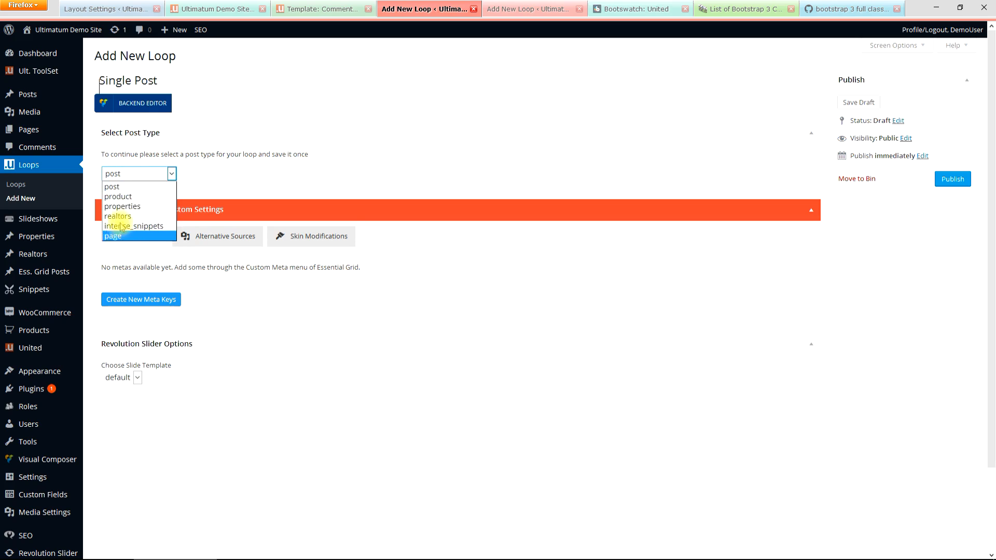
left_click(126, 178)
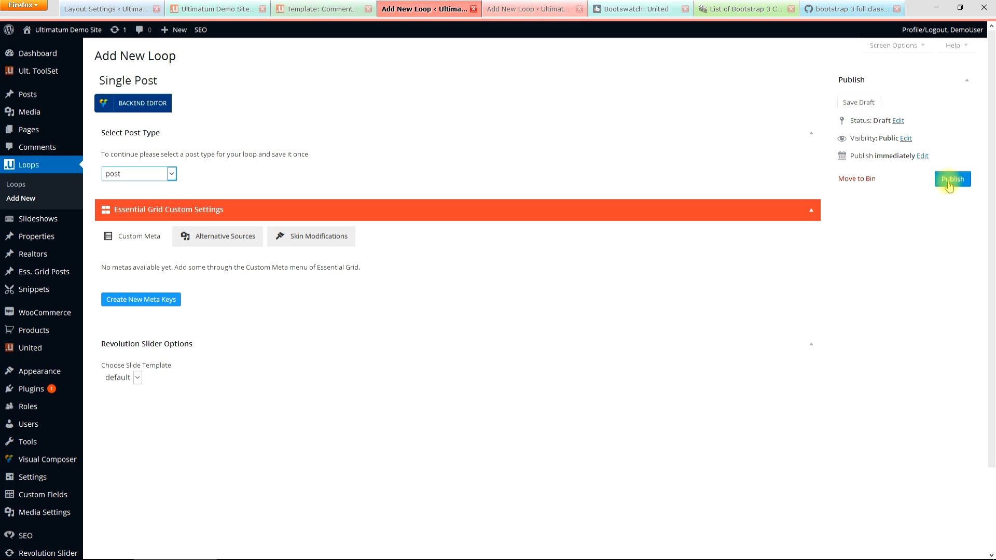
left_click(955, 180)
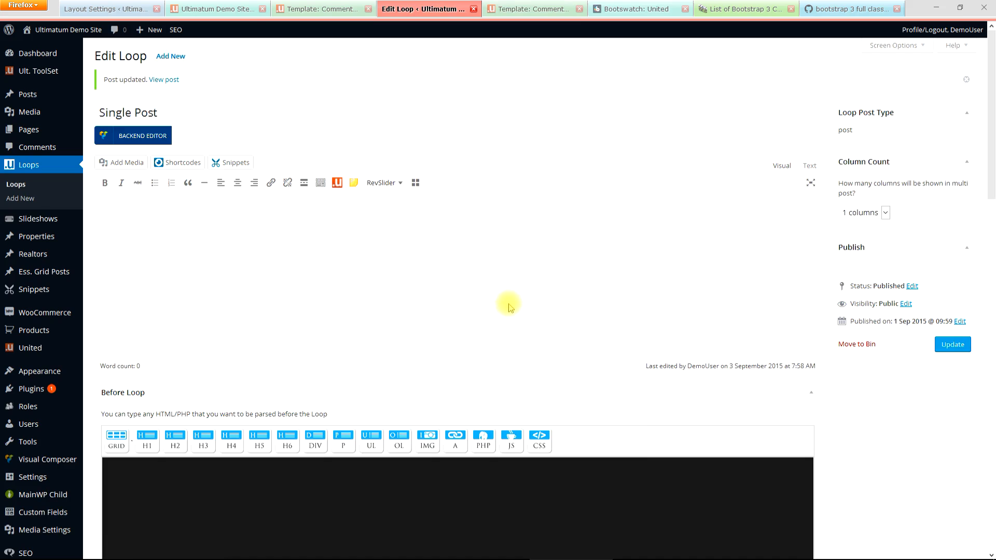
Step: Switch the Single Post loop to the backend editor and collapse its Before Loop and Before post sections
left_click(140, 142)
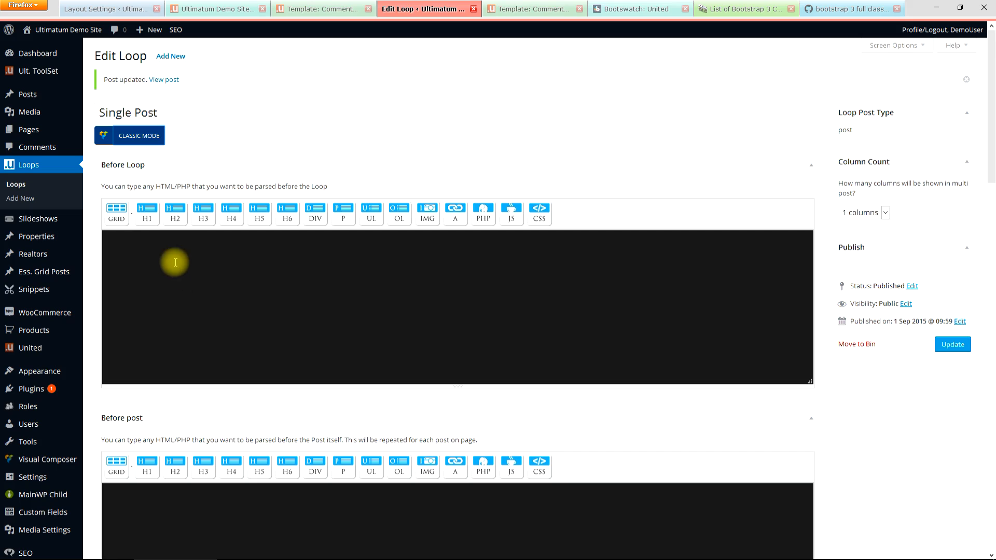
left_click(812, 167)
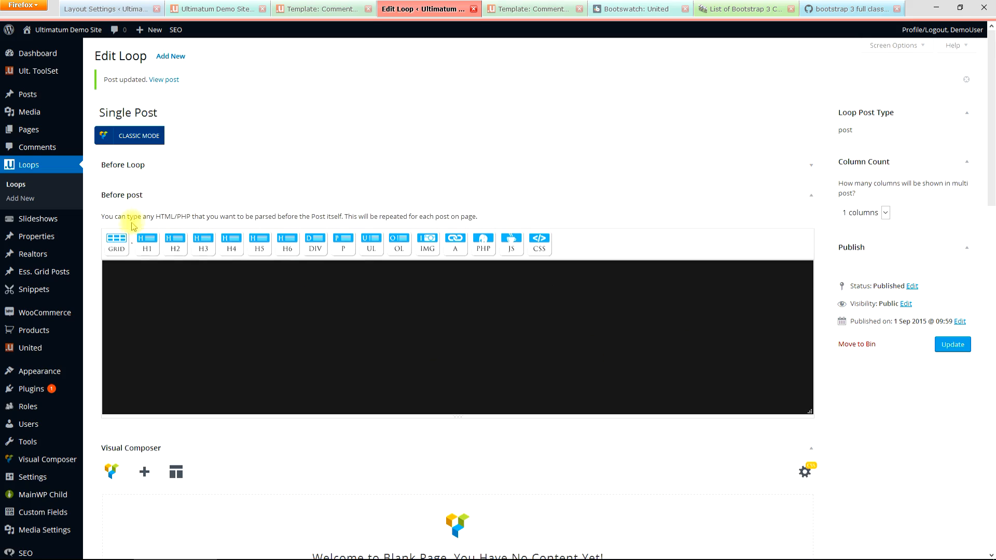
left_click(812, 195)
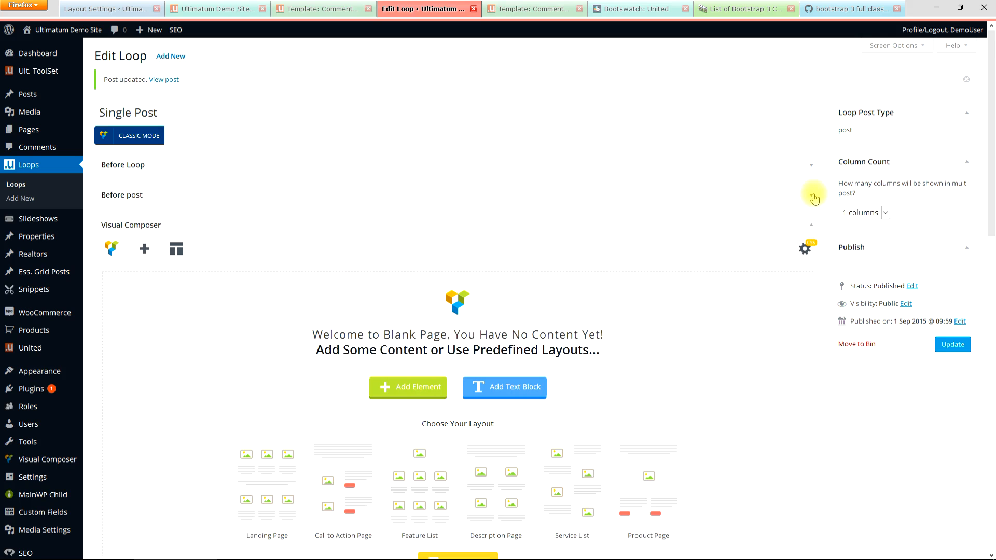
Step: Collapse the loop's Essential Grid Custom Settings, Revolution Slider Options, After Post and After Loop sections
scroll(674, 252, "down", 6)
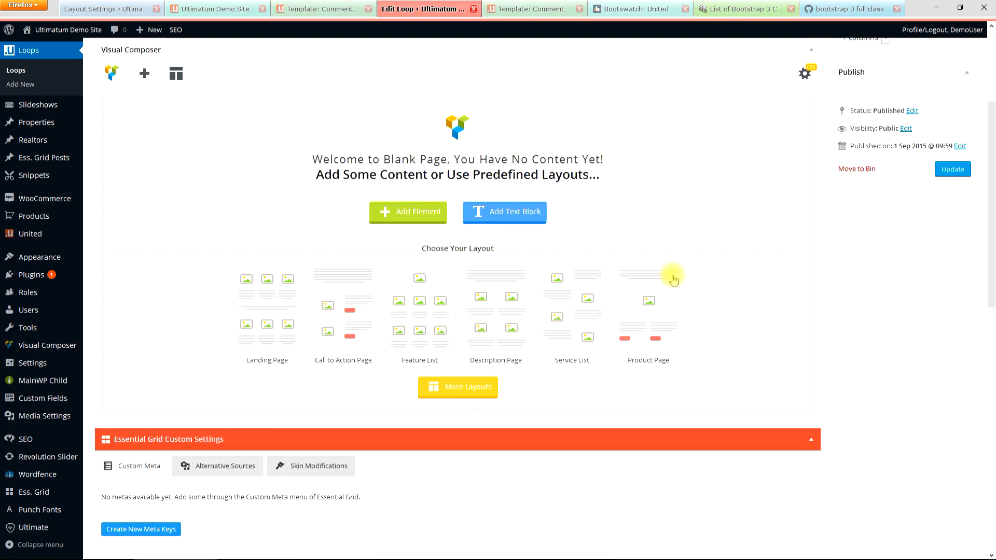
scroll(674, 295, "down", 3)
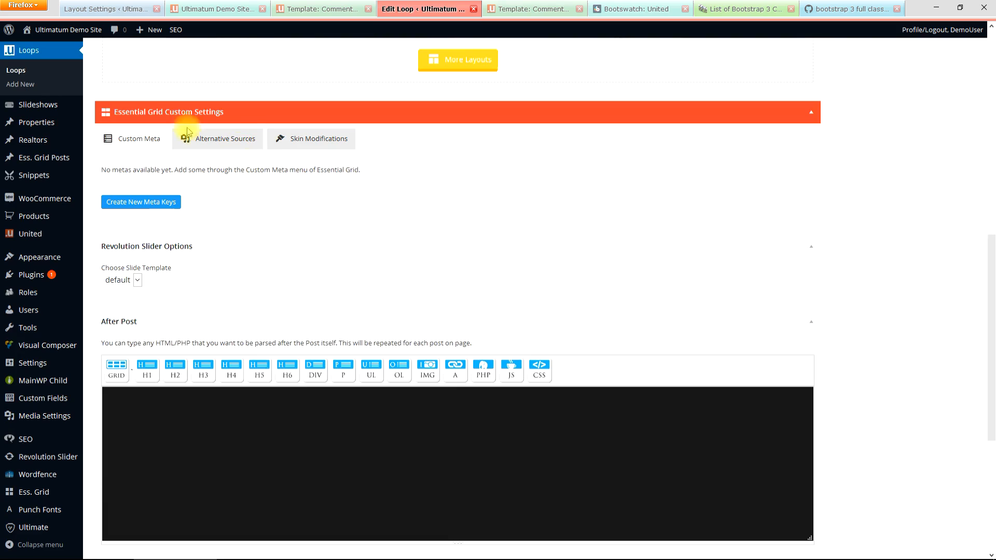
left_click(808, 114)
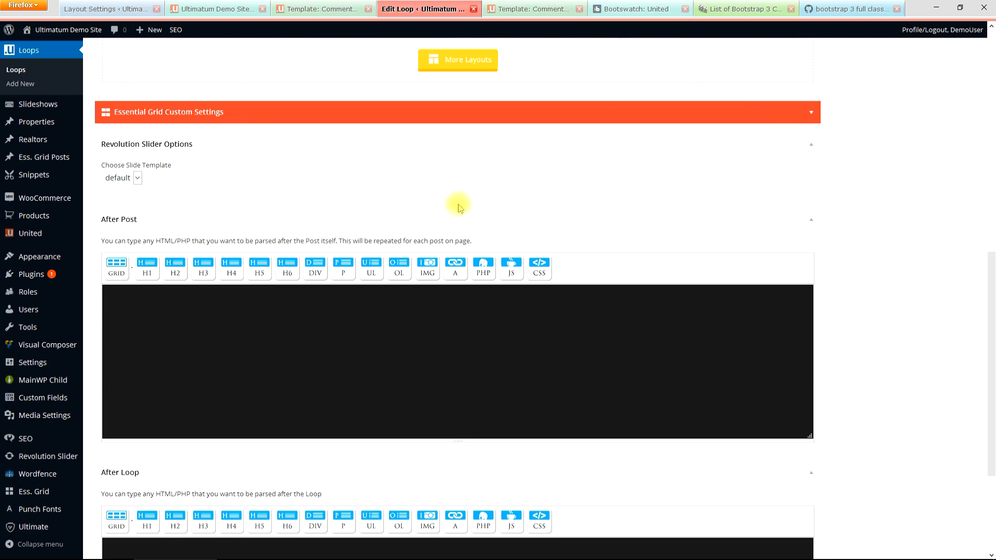
left_click(812, 145)
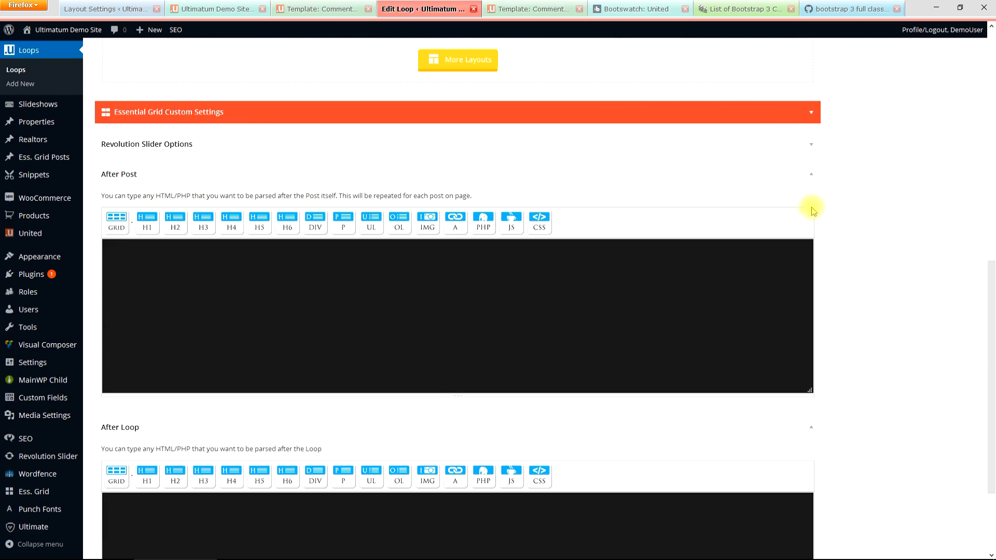
left_click(808, 174)
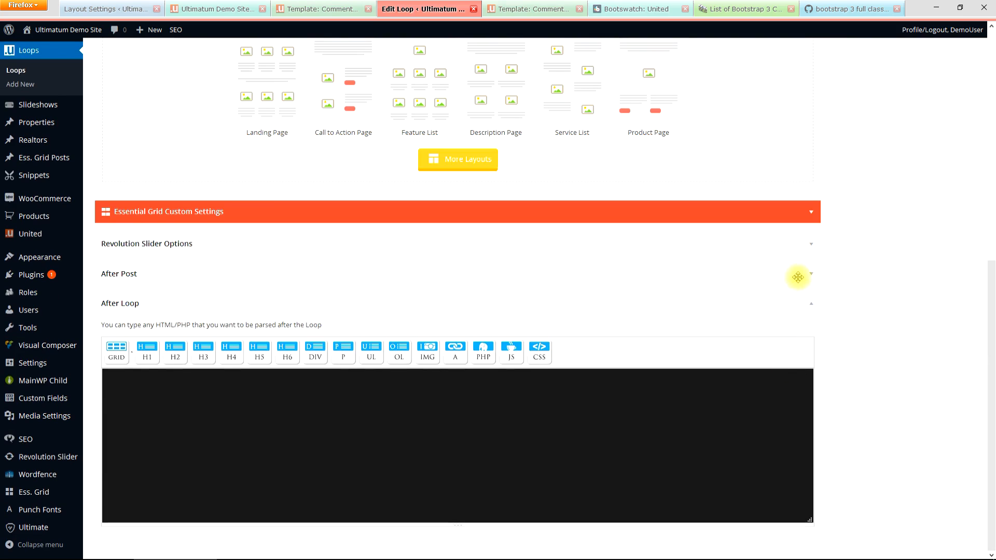
left_click(812, 303)
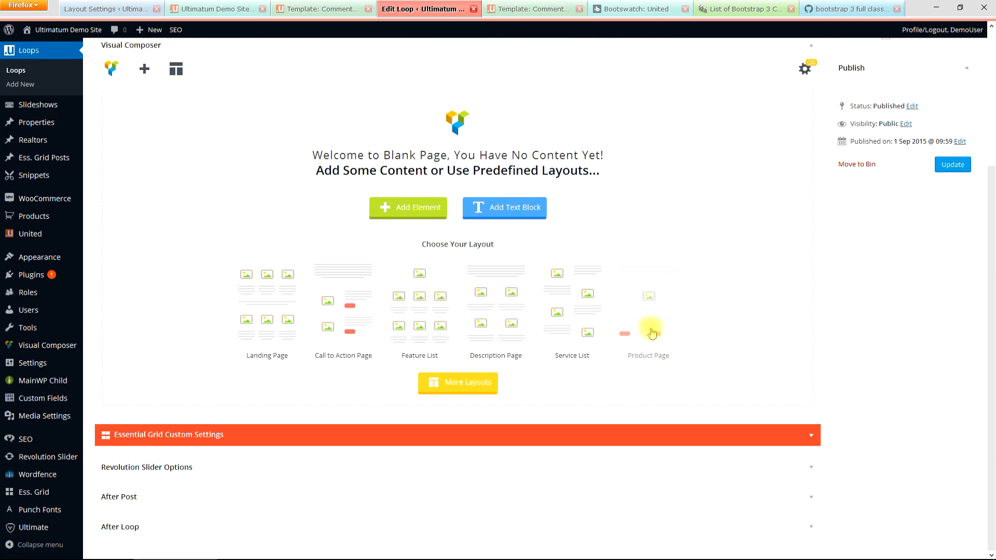
Step: Review the available column counts for the loop's multi-post display without changing the setting
scroll(654, 327, "up", 3)
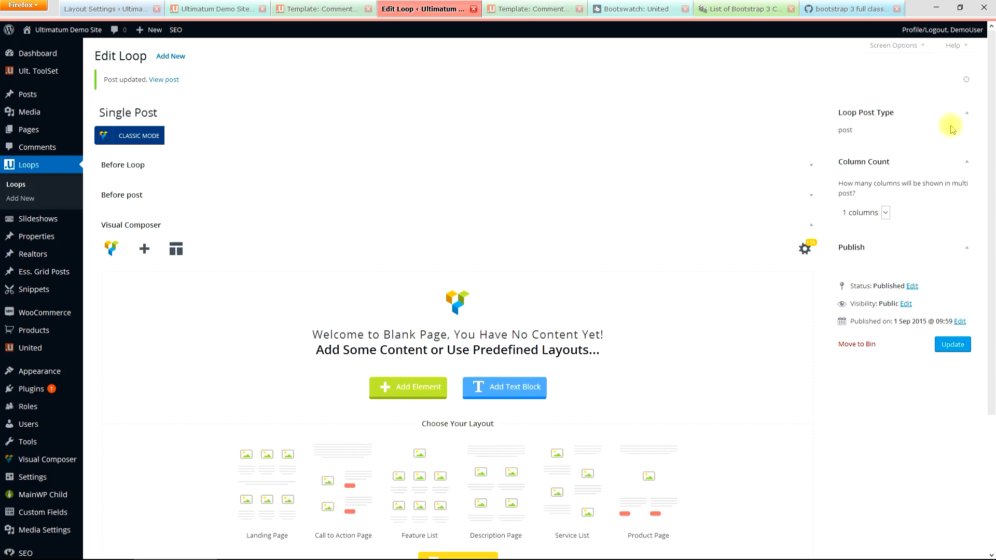
left_click(887, 214)
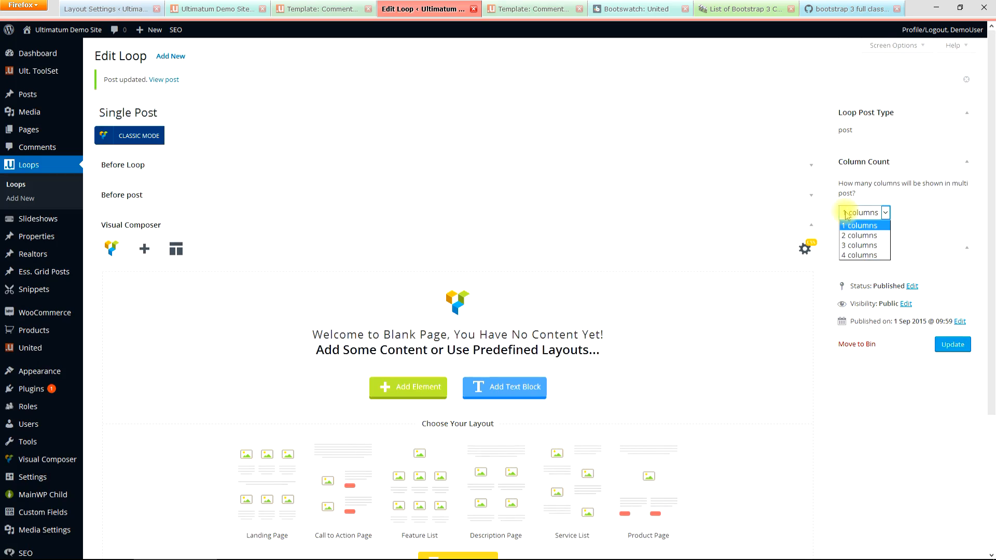
left_click(751, 210)
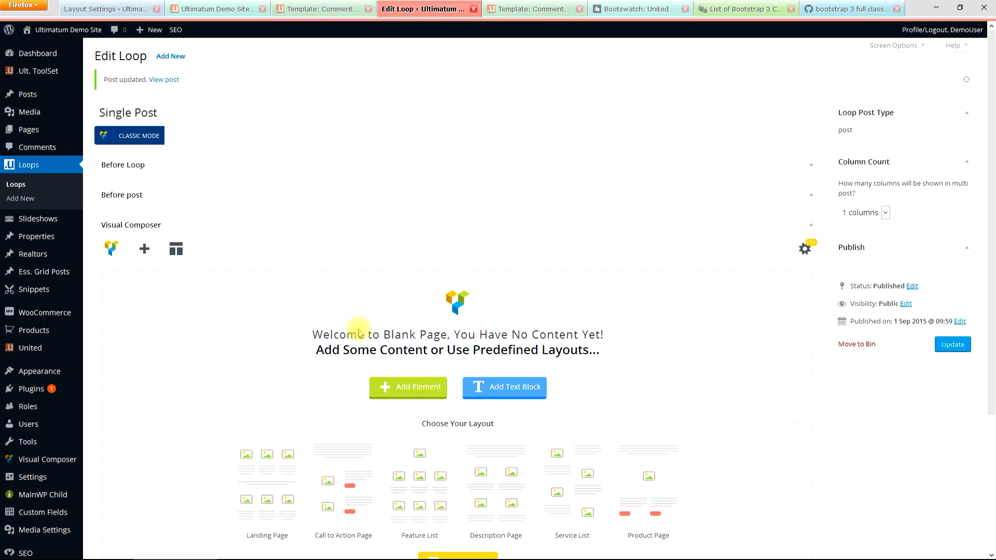
Step: Compare with the Template: Comments post and add the WP Loop Core Featured Image element to the loop's blank Visual Composer page
scroll(359, 333, "down", 2)
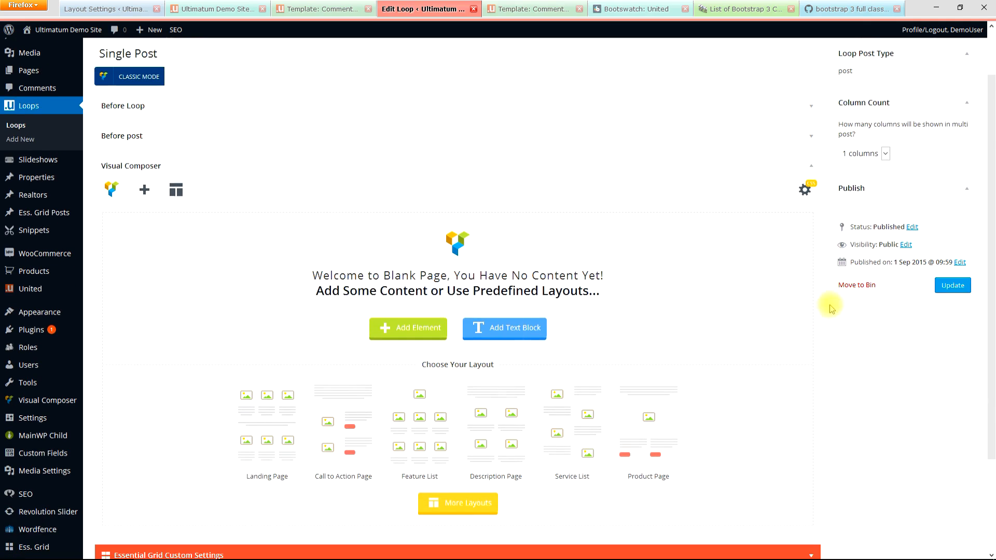
left_click_drag(989, 183, 988, 246)
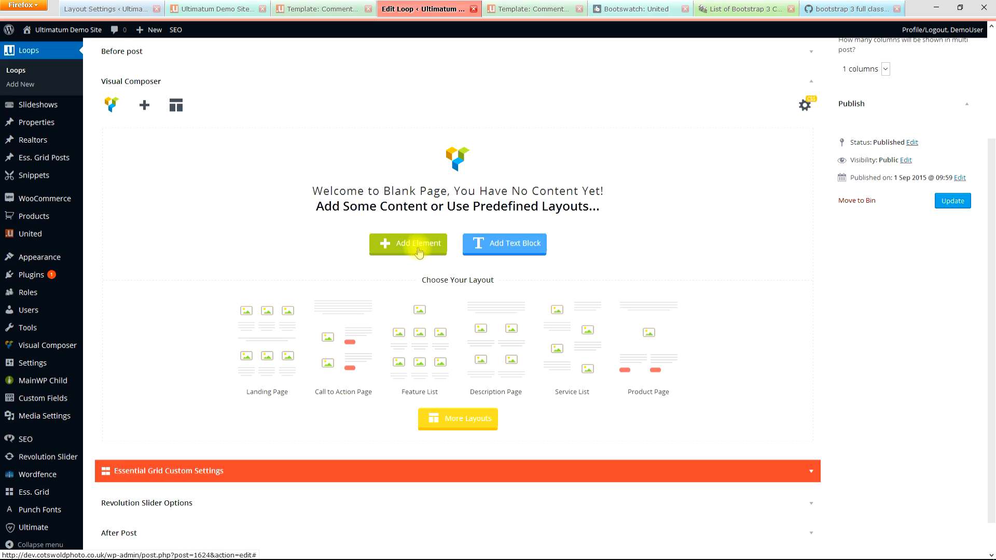
left_click(324, 9)
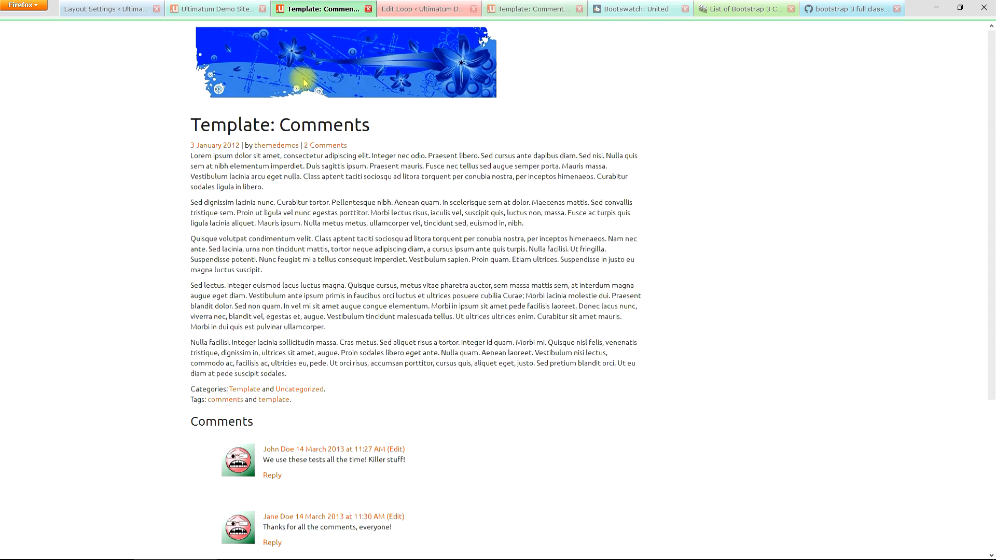
left_click(432, 9)
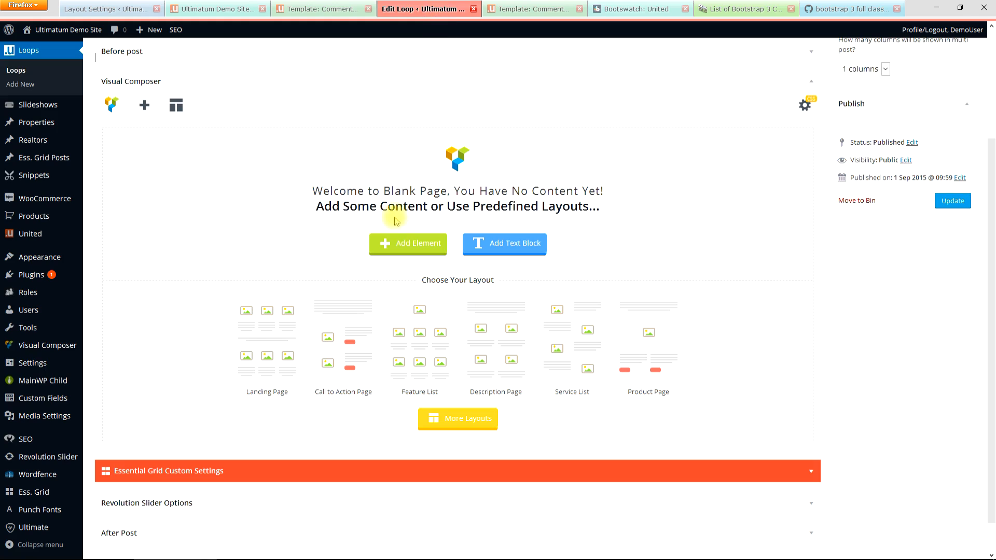
left_click(390, 245)
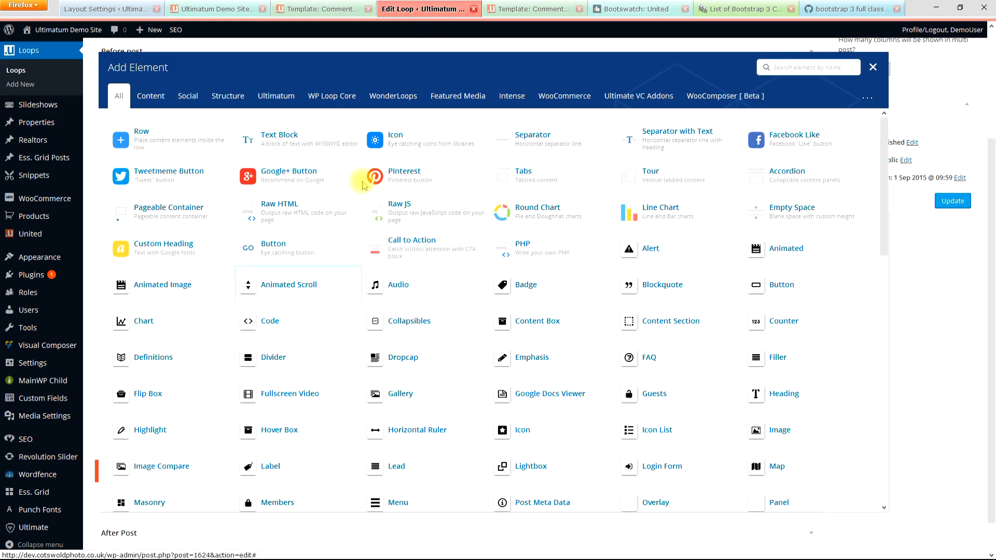
left_click(331, 95)
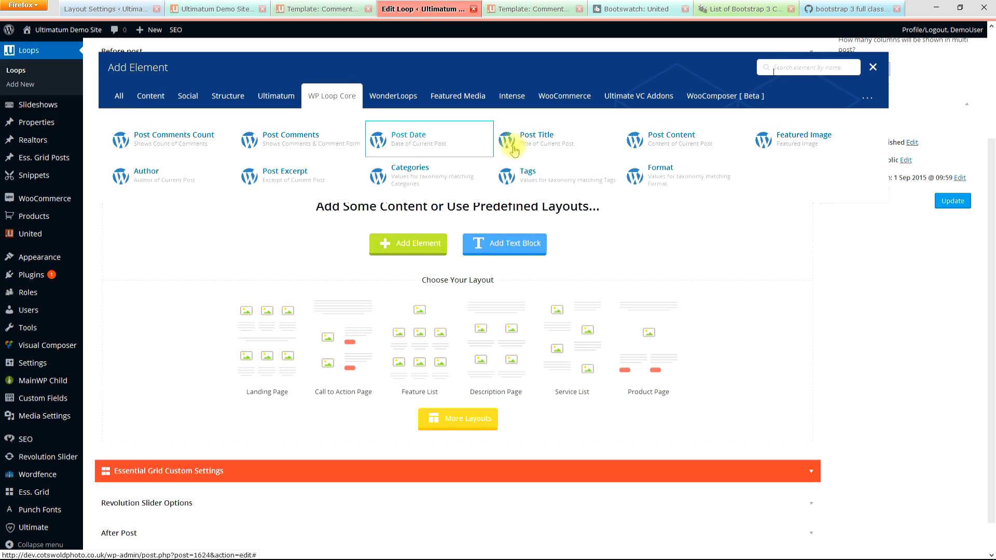
left_click(786, 137)
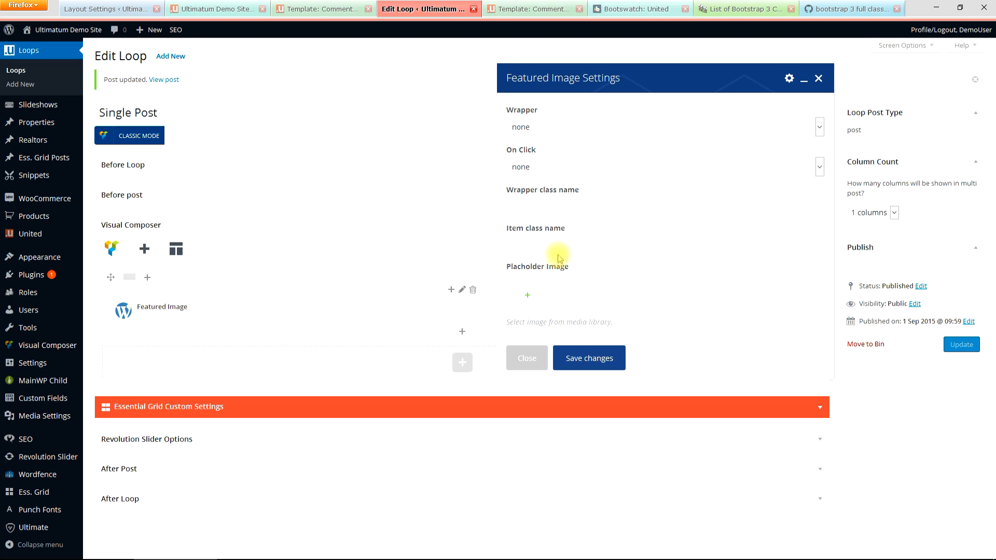
Step: Save the Featured Image element's settings and add a WP Loop Core Post Title element in a new row with an h1 tag and no wrapper
left_click(585, 360)
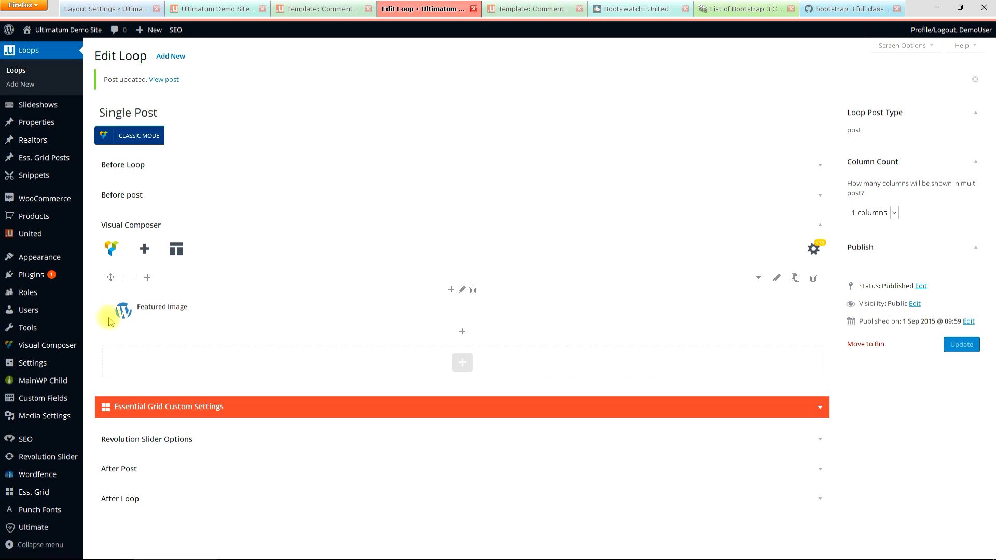
mouse_move(162, 320)
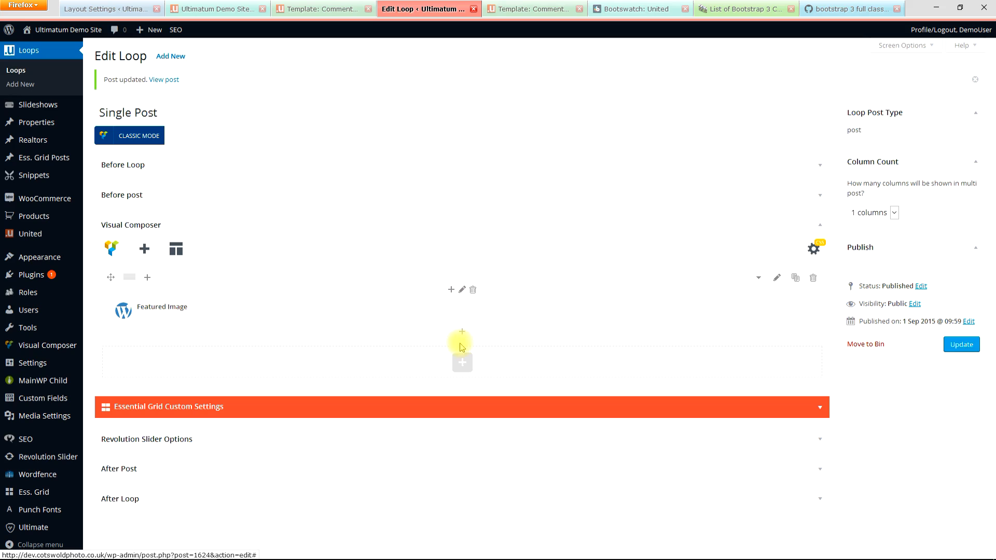
left_click(462, 372)
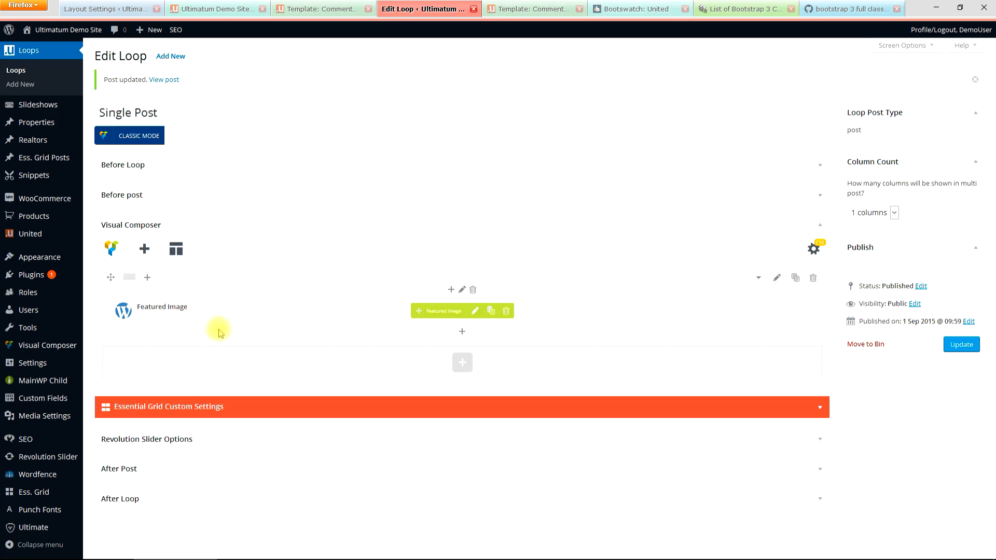
left_click(462, 363)
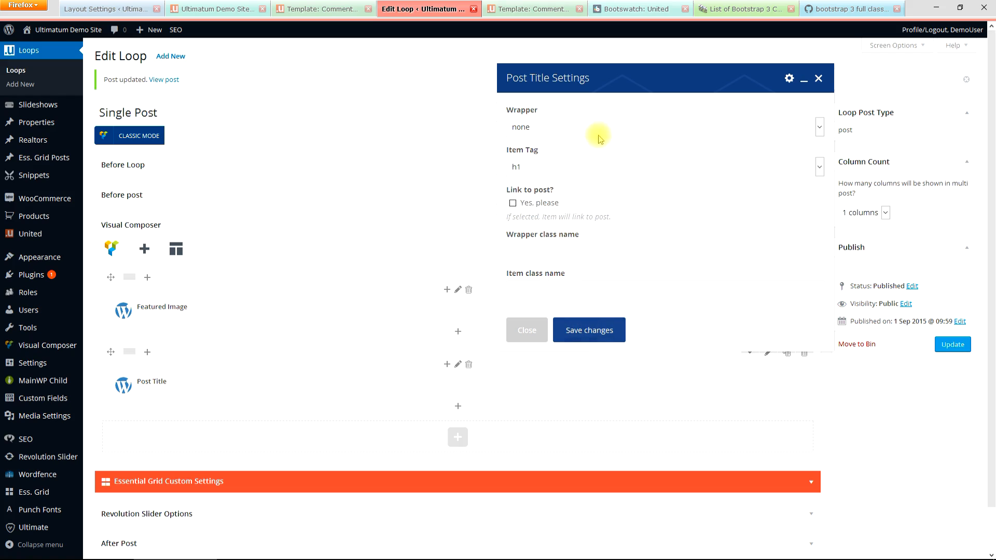
left_click(819, 128)
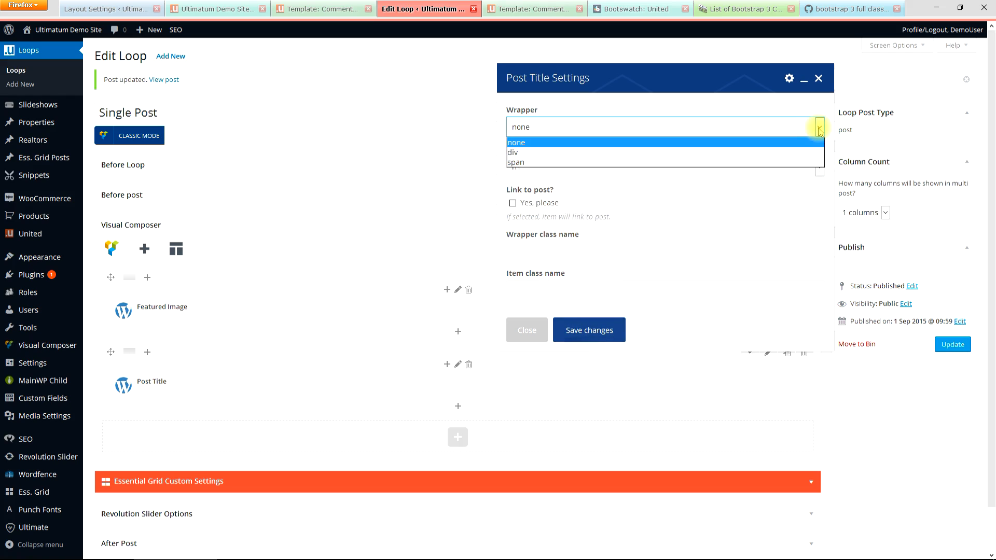
left_click(819, 128)
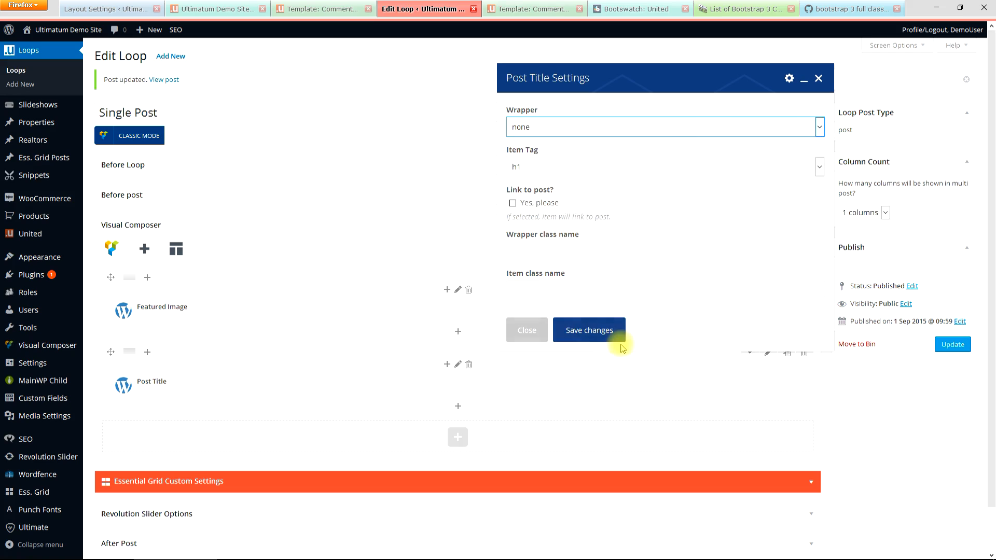
left_click(586, 336)
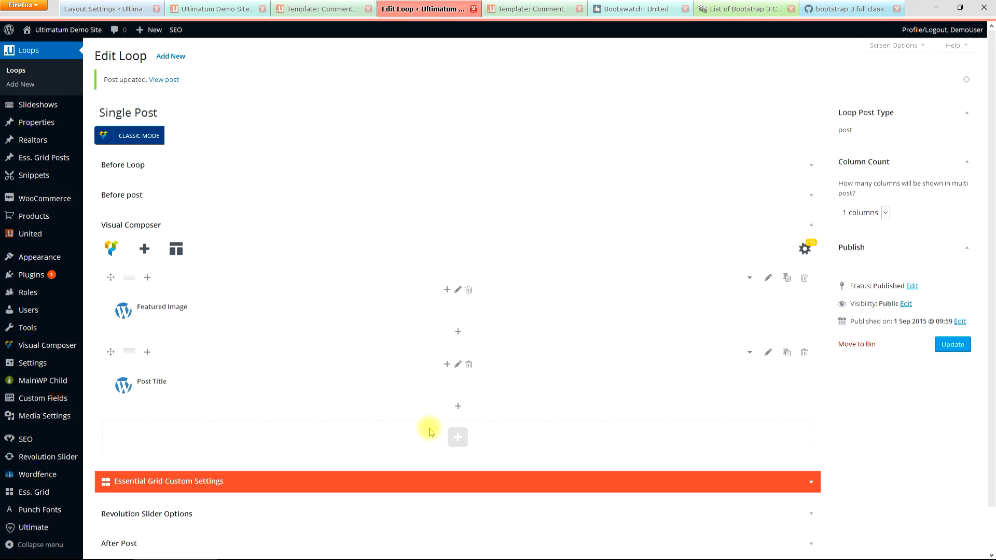
Step: Add a WP Loop Core Post Date element in a new row and consult the WP Codex page on date format characters
left_click(458, 438)
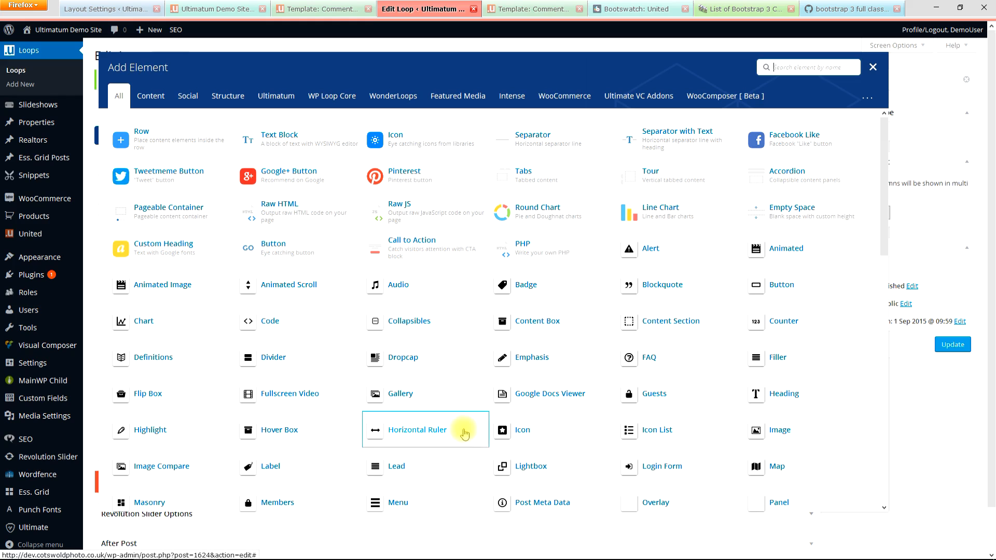
left_click(349, 100)
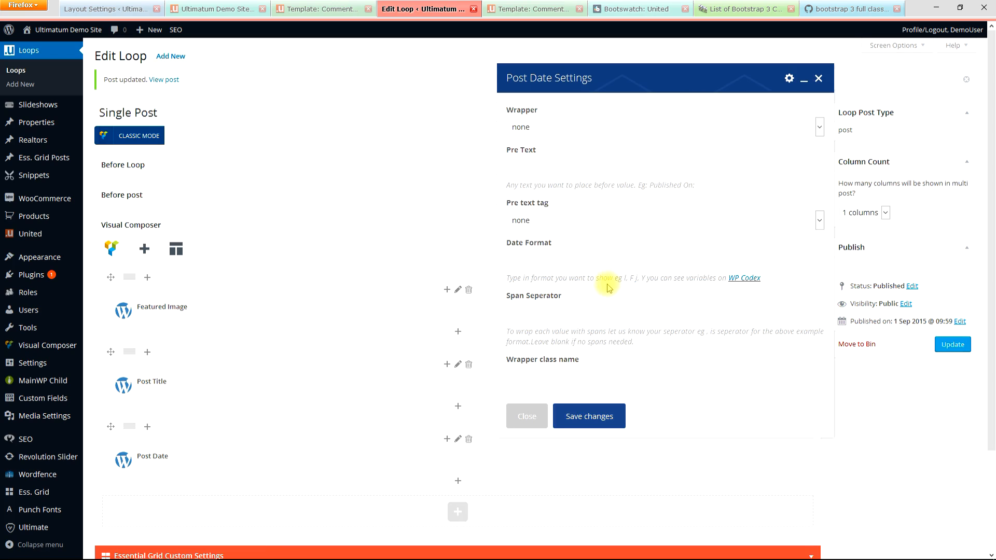
left_click(745, 279)
left_click(858, 14)
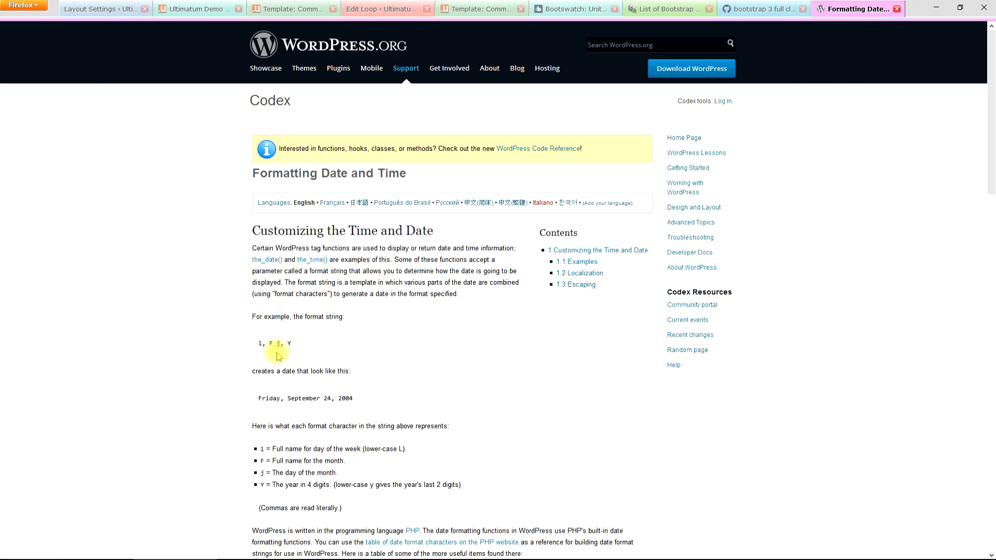
key("ctrl+w")
Step: Set the Post Date element's date format to "j F Y", leave its wrapper at none and save the settings
left_click(541, 258)
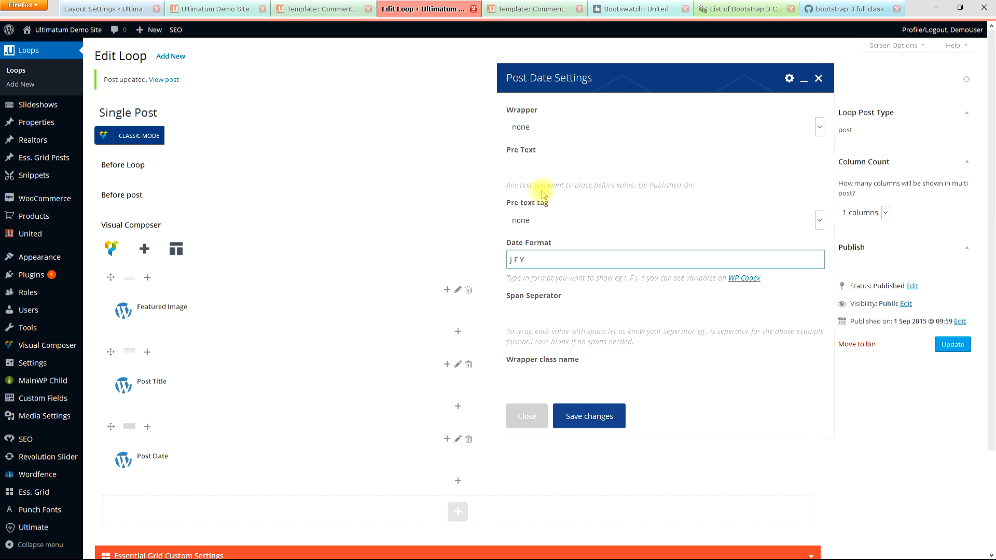
left_click(540, 133)
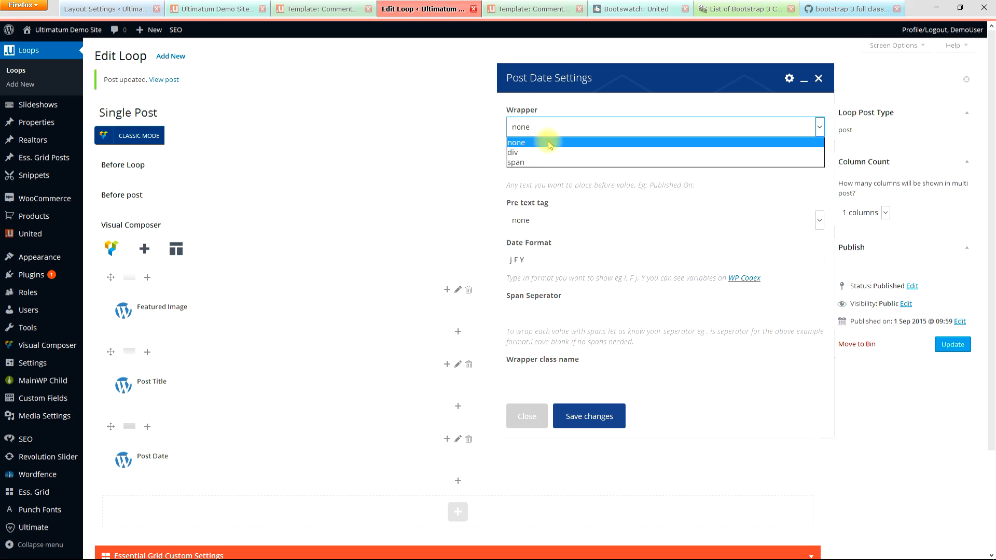
left_click(589, 421)
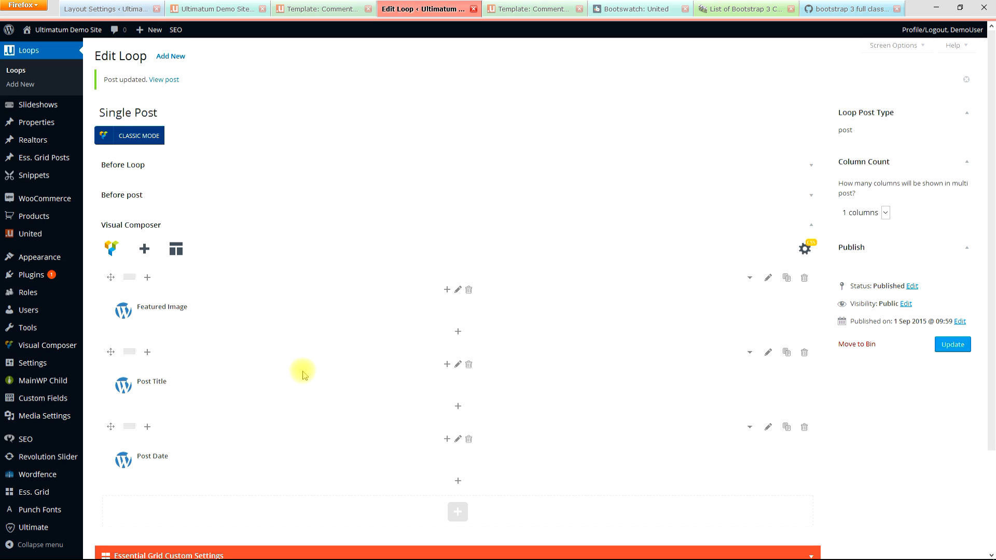
Step: Add a WP Loop Core Author element below Post Date in the same row, with pre text "by" and the link to the author enabled
mouse_move(303, 374)
mouse_move(232, 458)
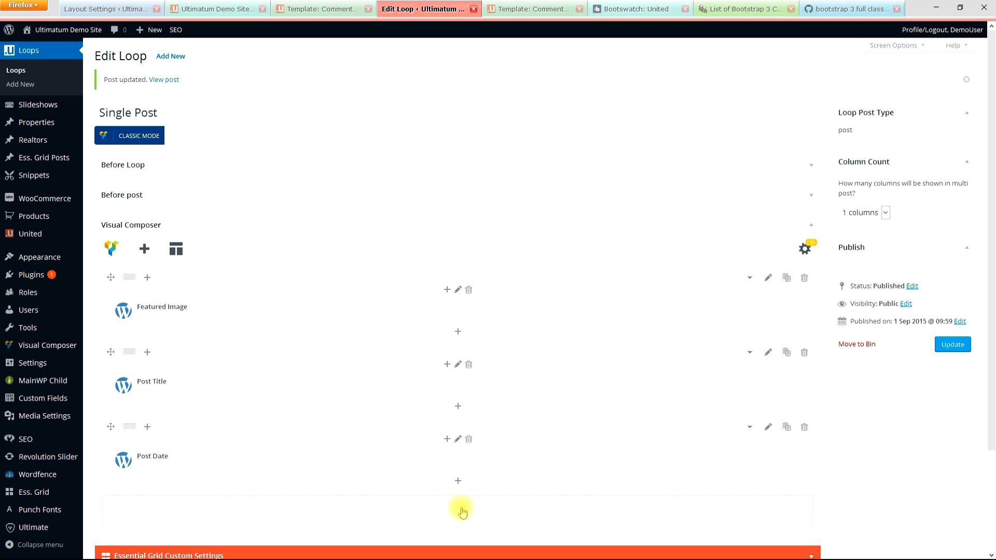
left_click(459, 483)
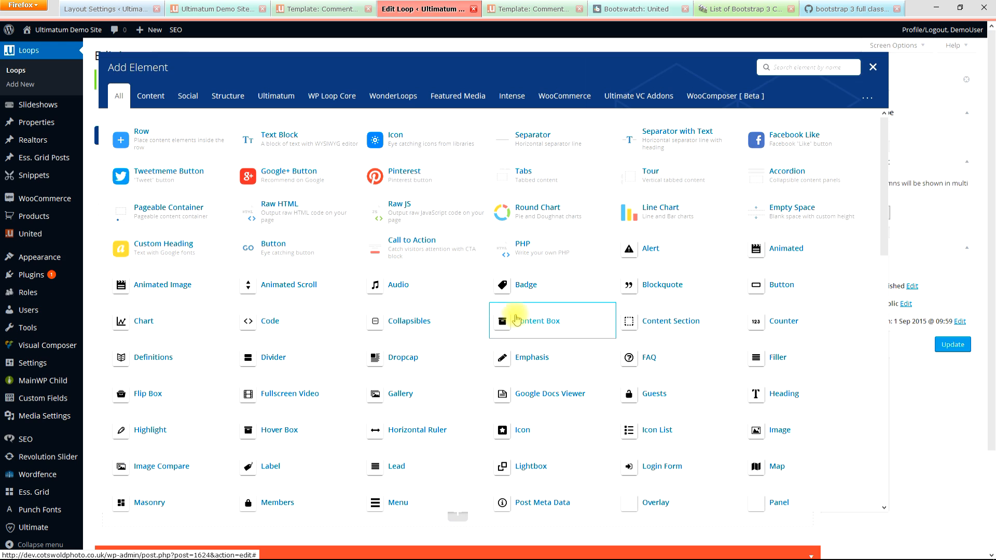
left_click(327, 97)
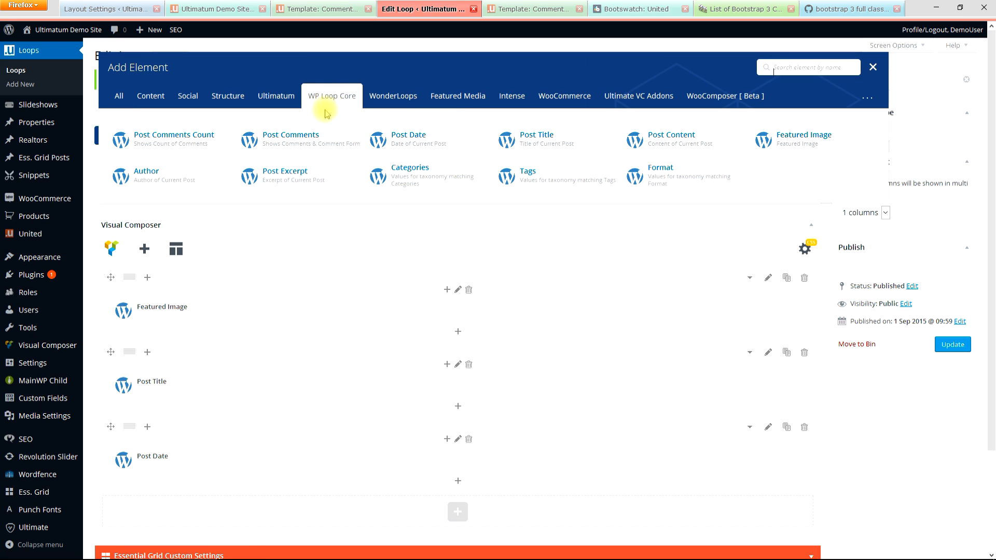
left_click(176, 181)
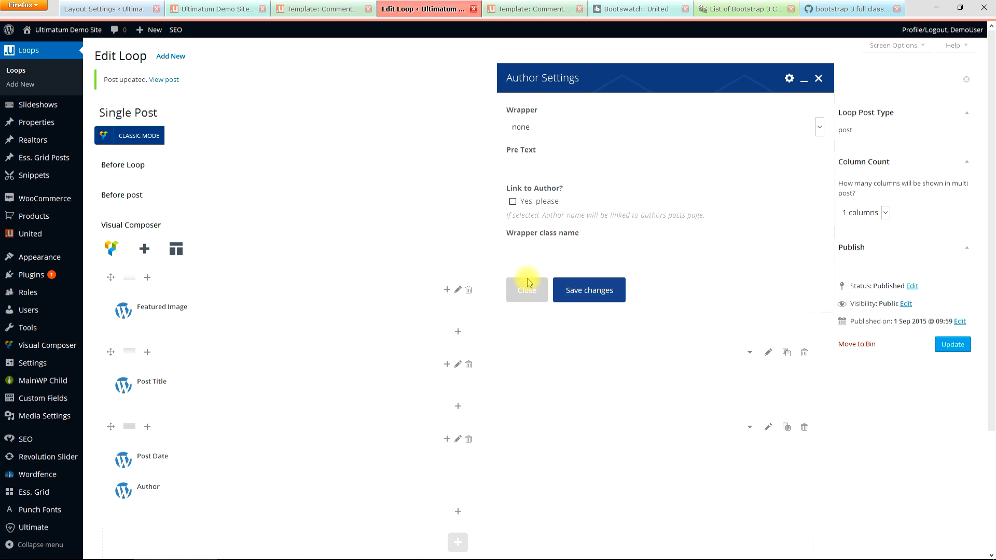
left_click(538, 168)
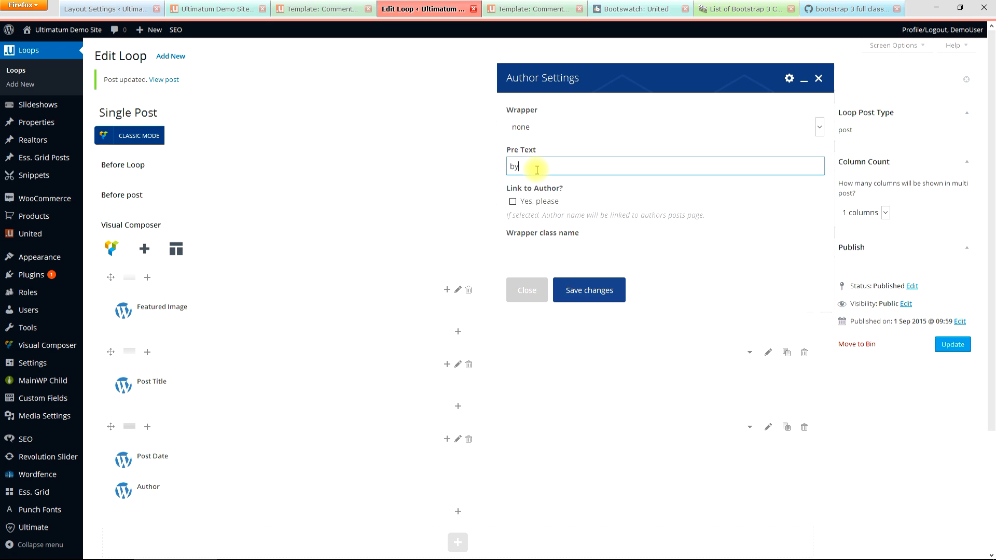
type("by")
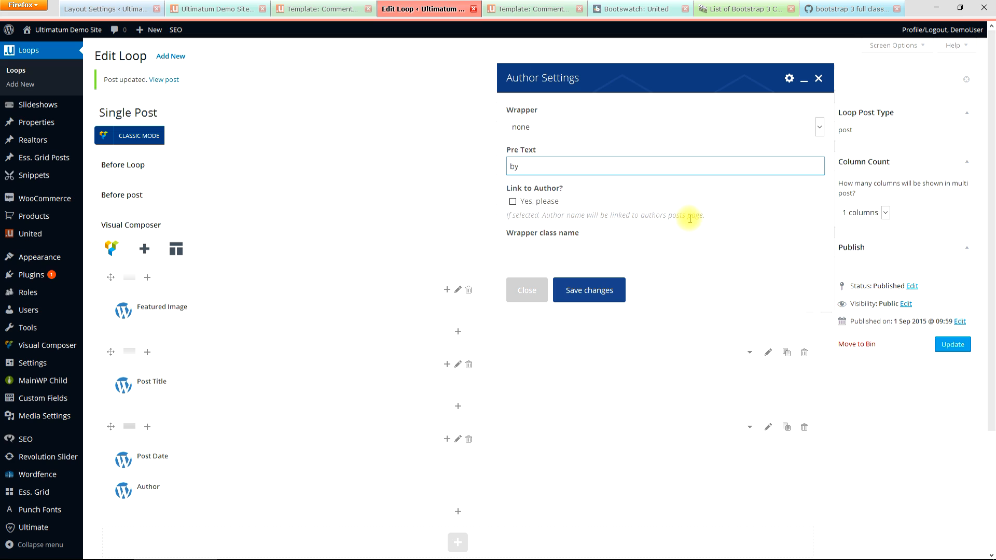
left_click(514, 201)
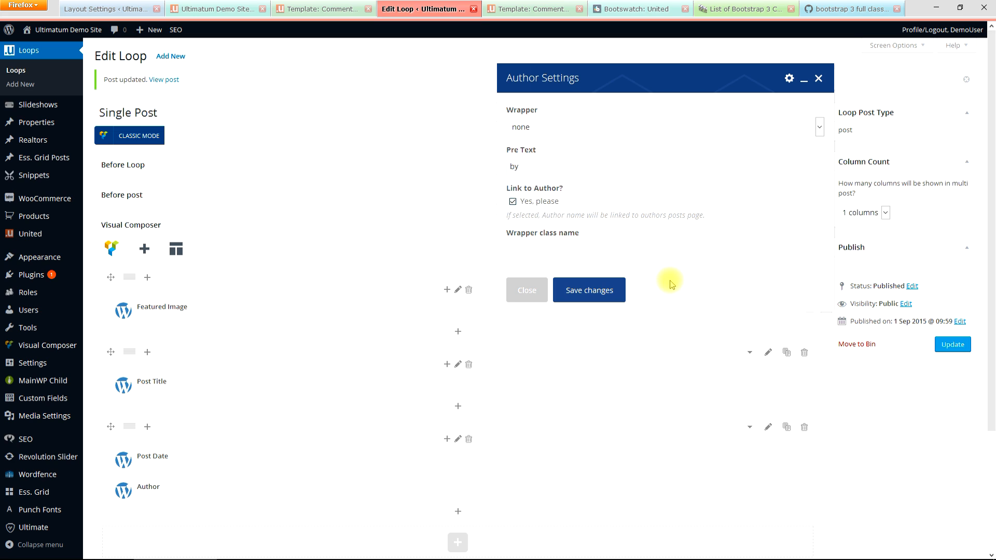
left_click(595, 295)
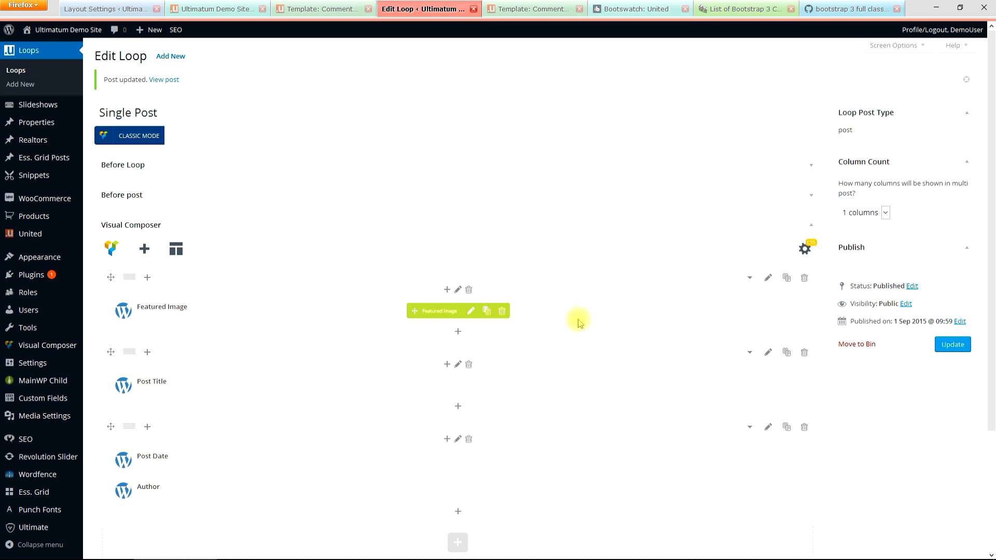
Step: Add a Post Comments Count element below Author in the same row, with the pre text "Comments:", and save it
left_click(459, 516)
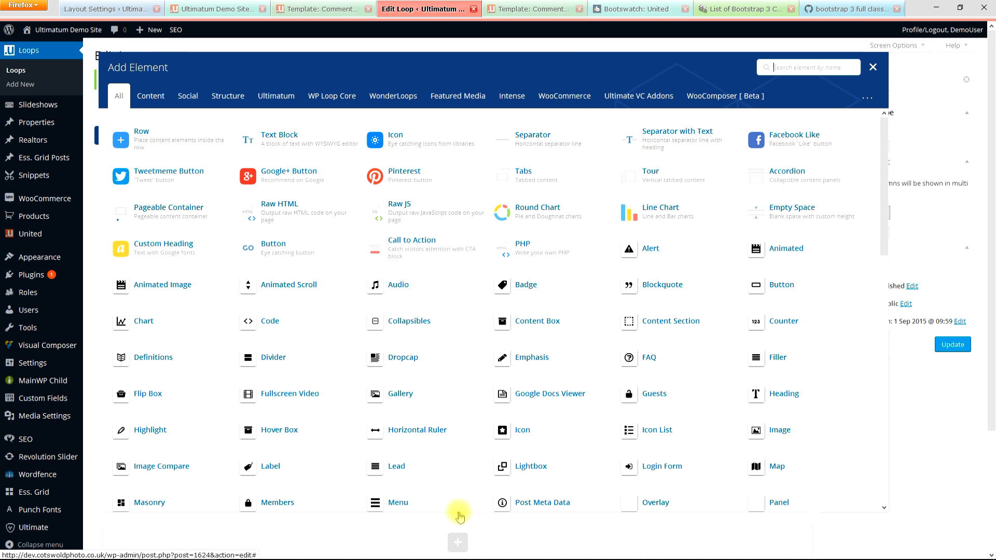
left_click(330, 99)
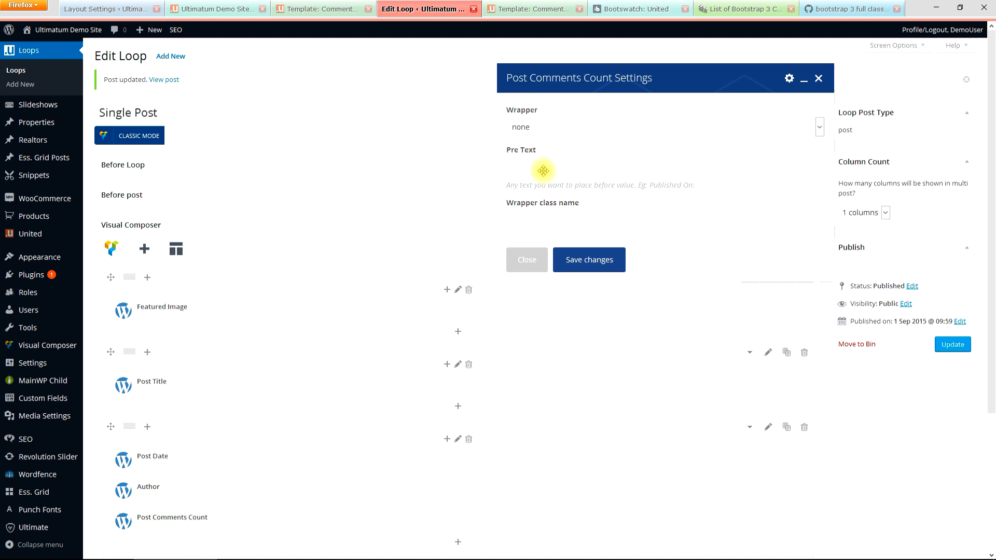
left_click(560, 168)
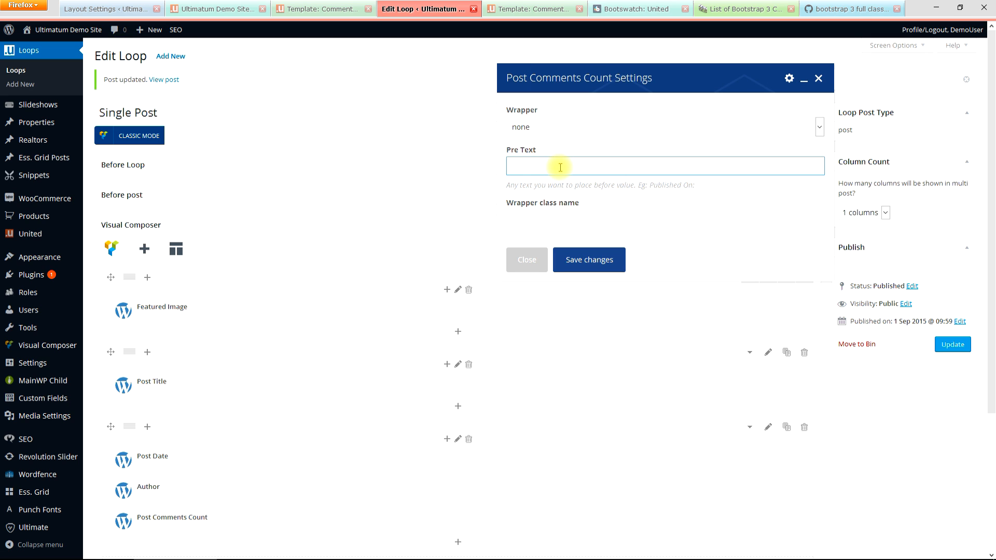
type("Comments:")
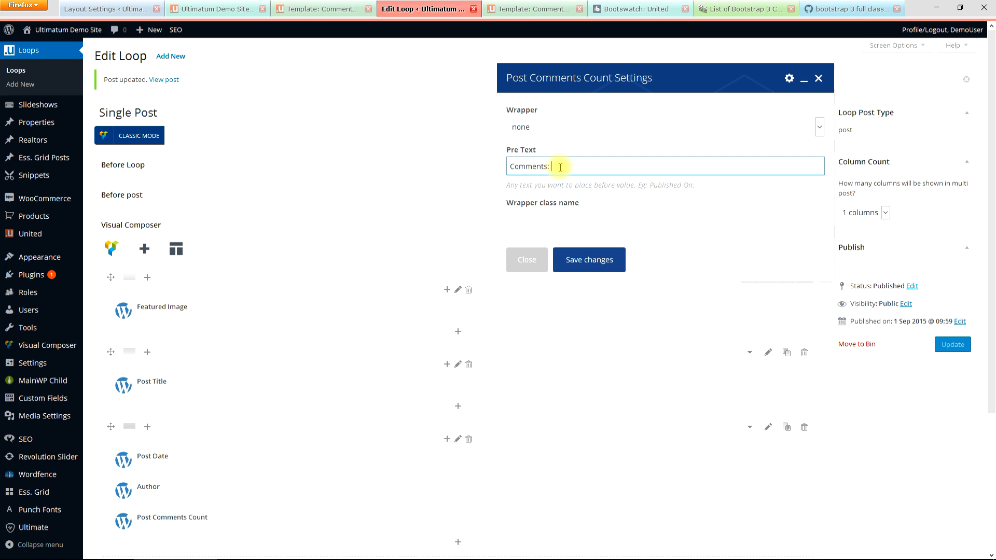
left_click(594, 262)
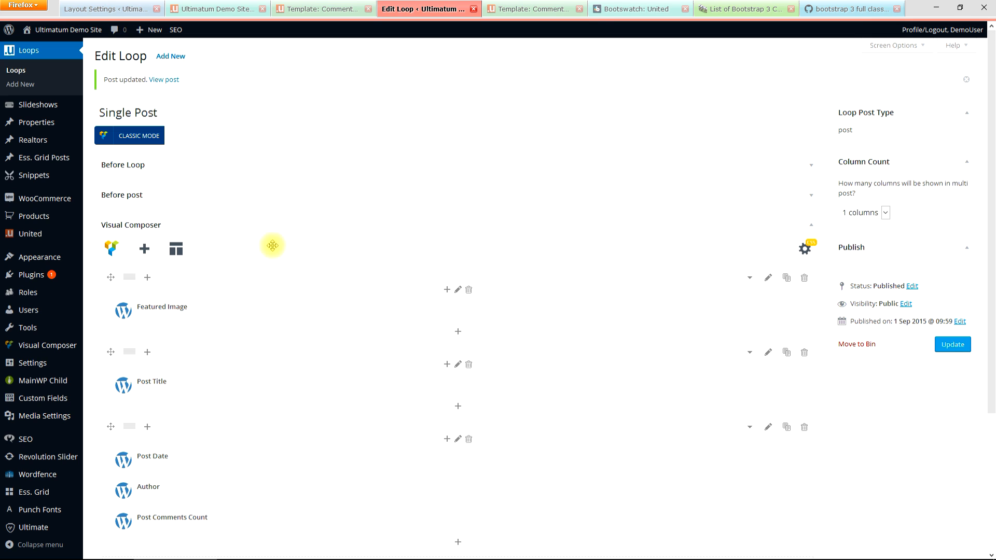
Step: Add a WP Loop Core Post Content element in a new row and save it without the Read More option
scroll(345, 354, "down", 3)
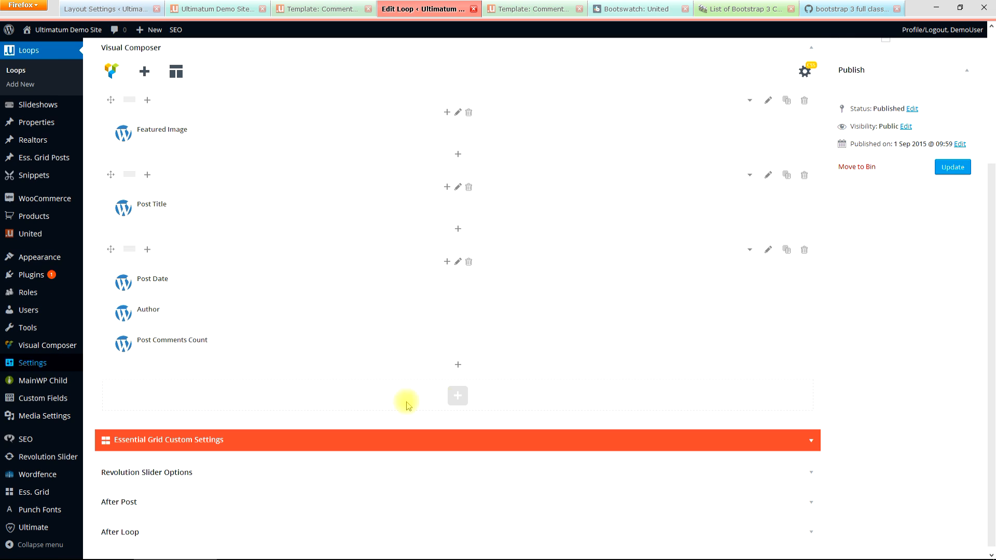
left_click(458, 394)
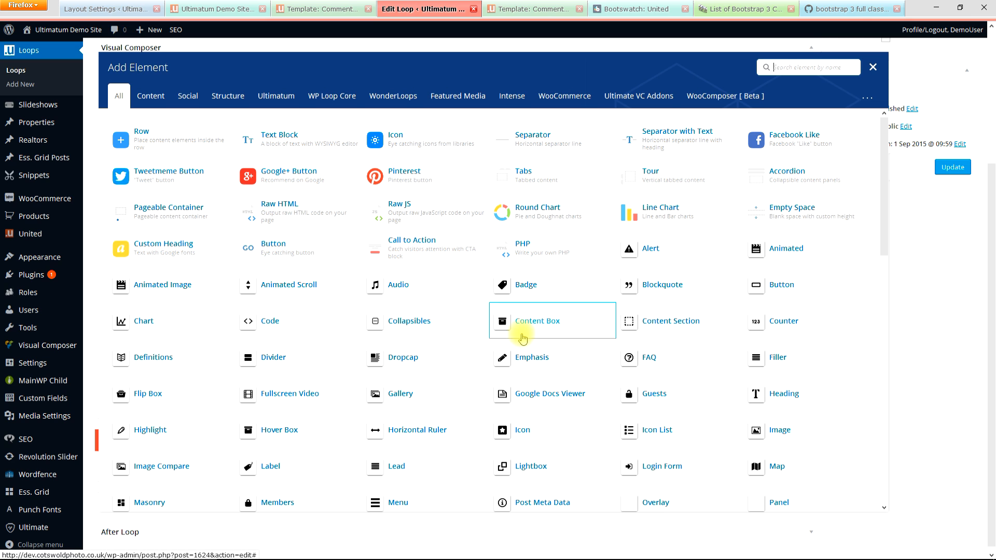
left_click(345, 99)
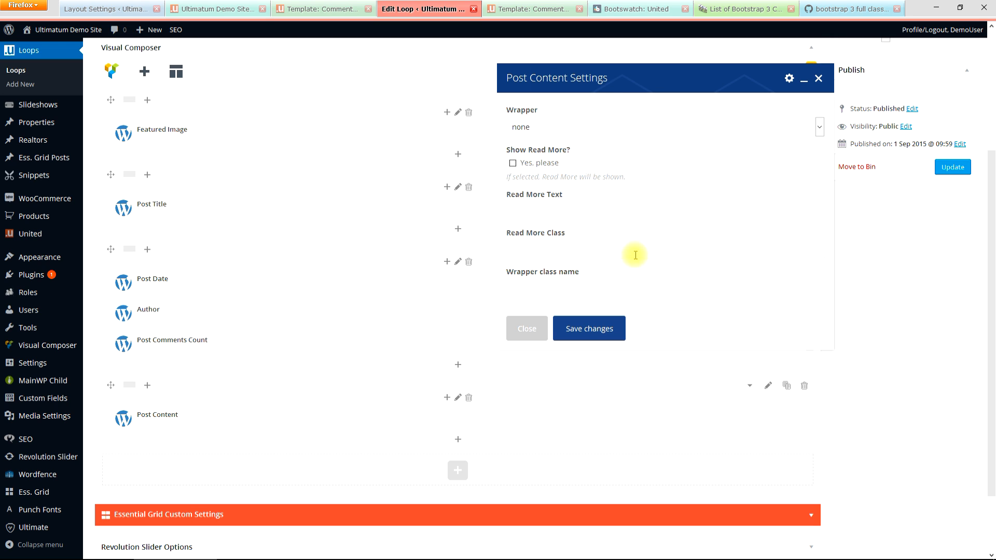
left_click(605, 331)
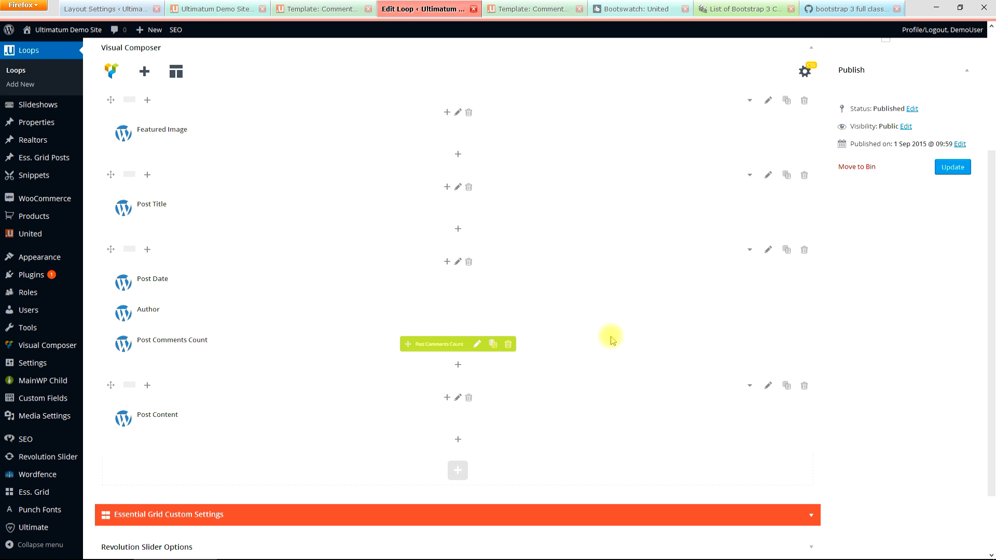
Step: Add a WP Loop Core Categories element in a new row below Post Content, with the pre text "Categories:", and save it
left_click(460, 474)
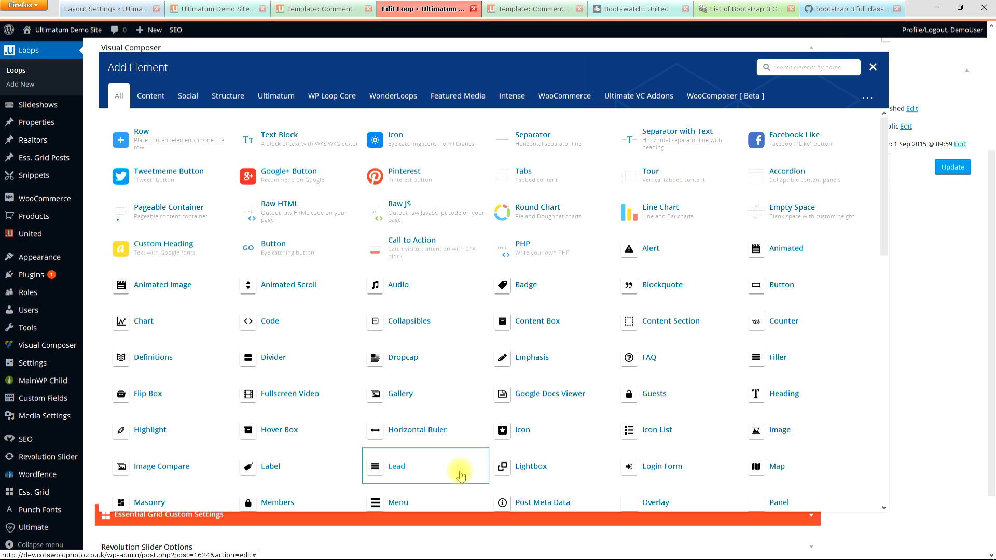
left_click(340, 98)
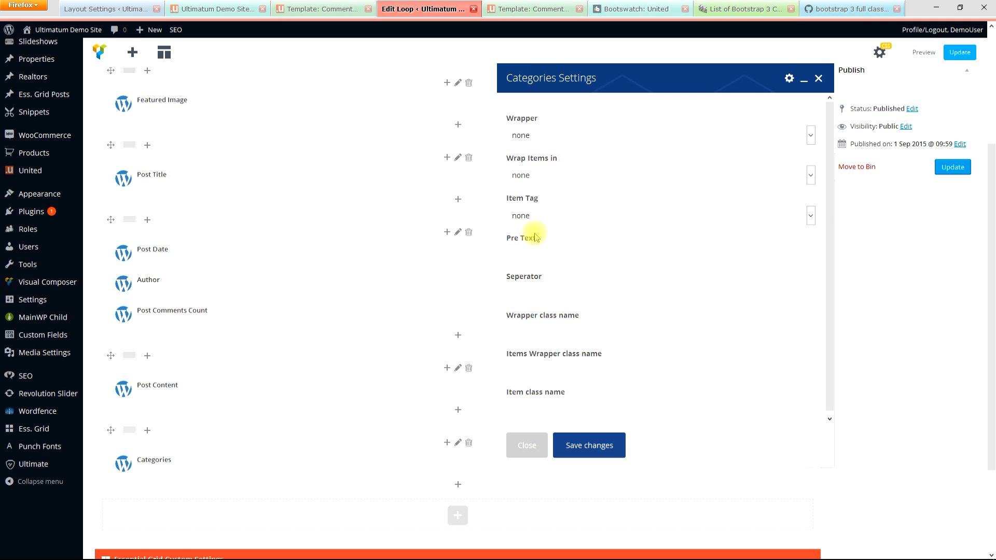
left_click(539, 257)
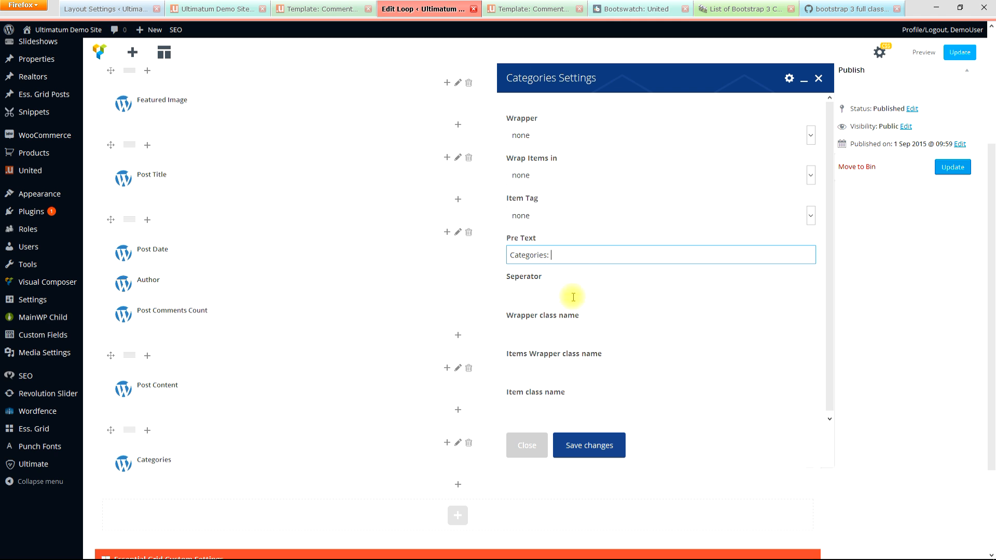
left_click(591, 450)
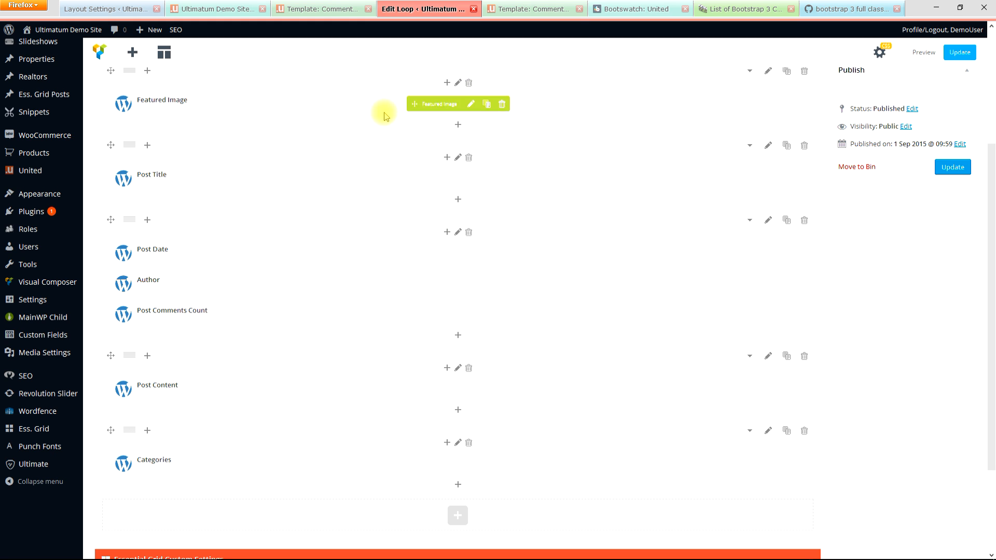
Step: Collapse the rows holding Featured Image, Post Title, the date, author and comments count group, and Post Content
left_click(752, 74)
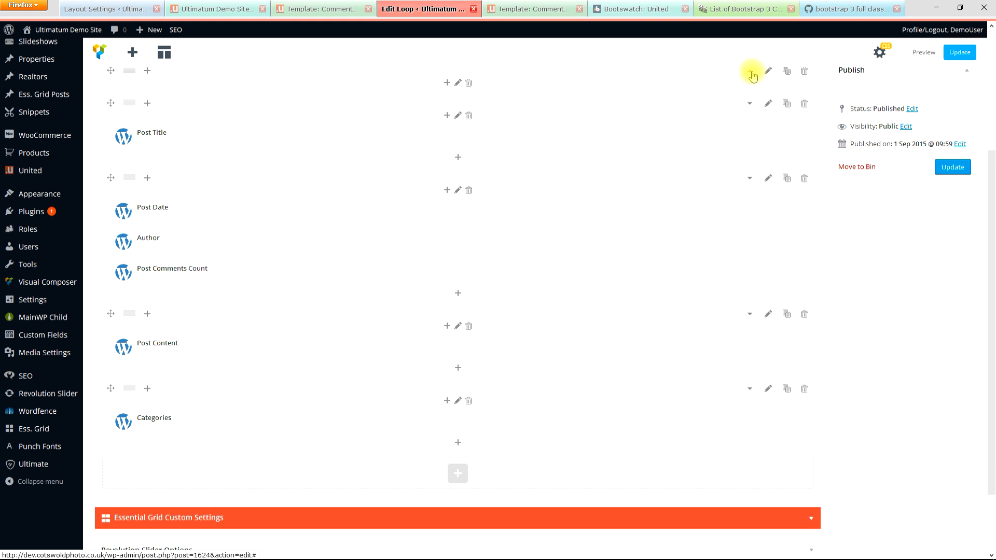
left_click(750, 105)
scroll(750, 159, "up", 5)
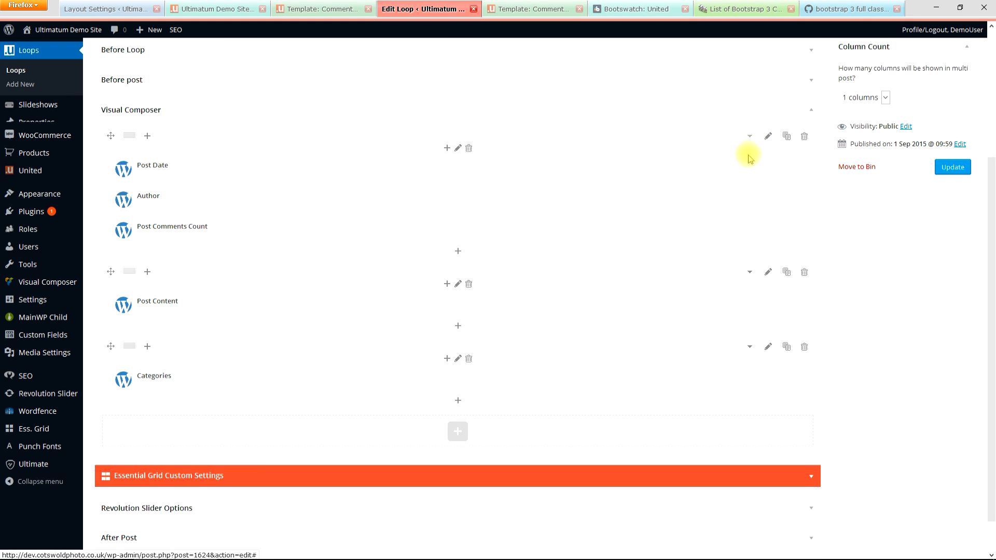
left_click(749, 136)
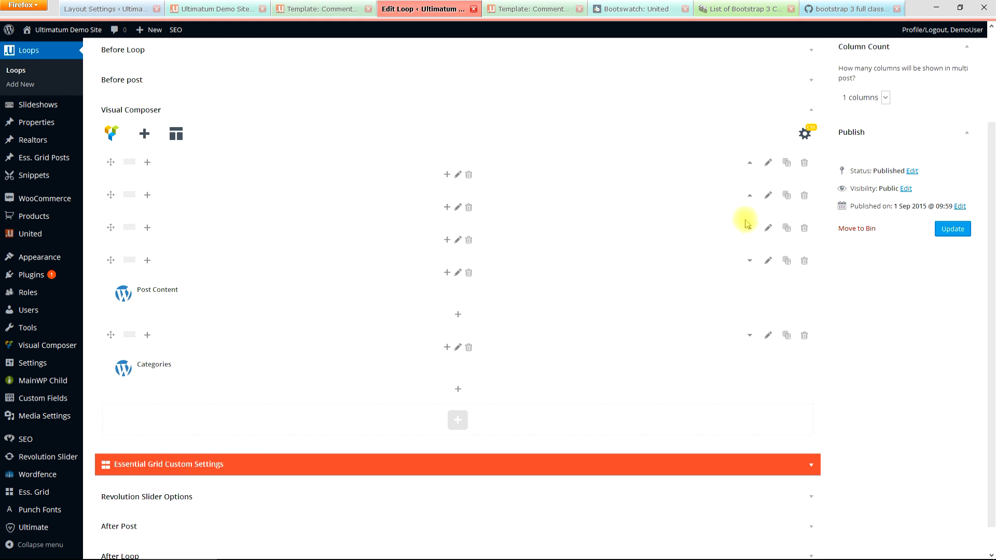
left_click(751, 263)
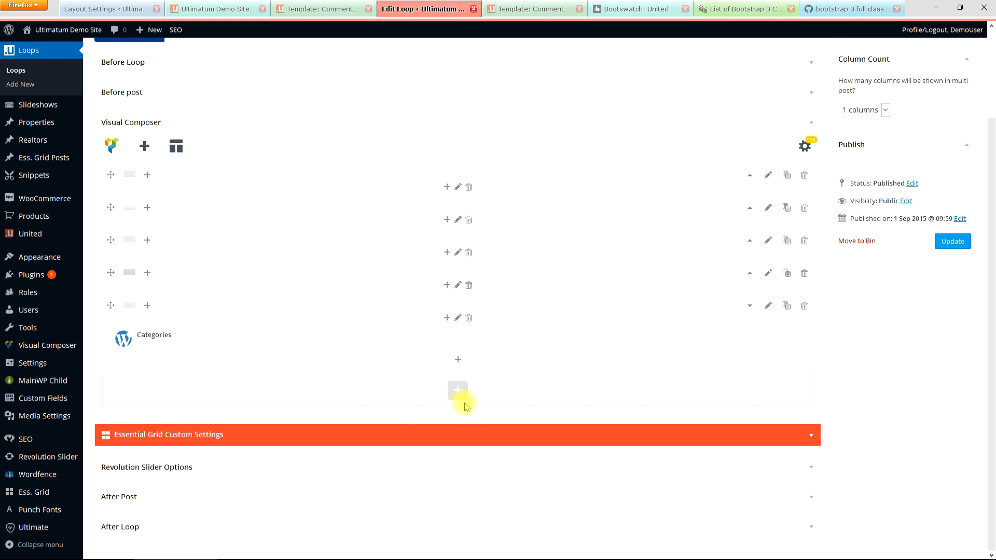
Step: Add a WP Loop Core Tags element below Categories in the same row, with the pre text "Tags:", and save it
left_click(460, 361)
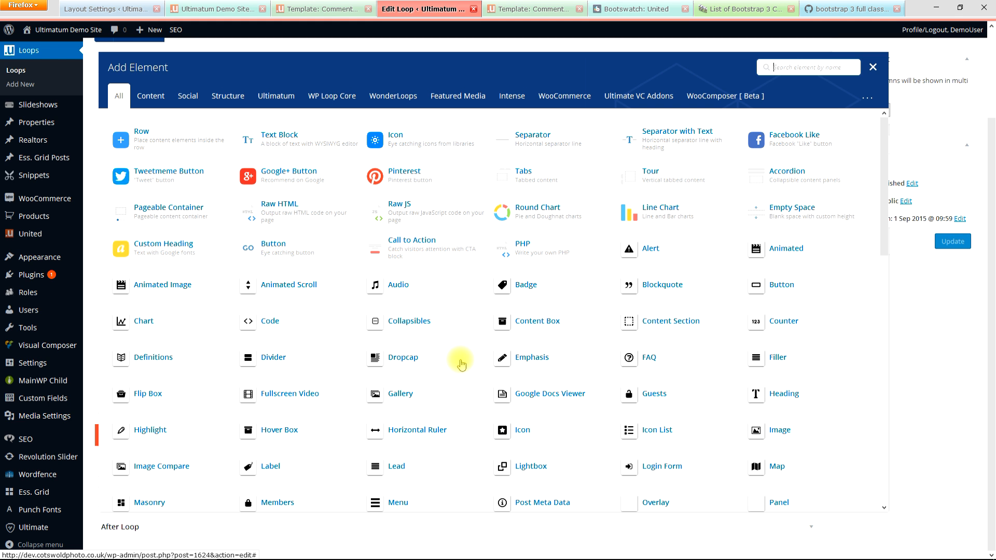
left_click(342, 98)
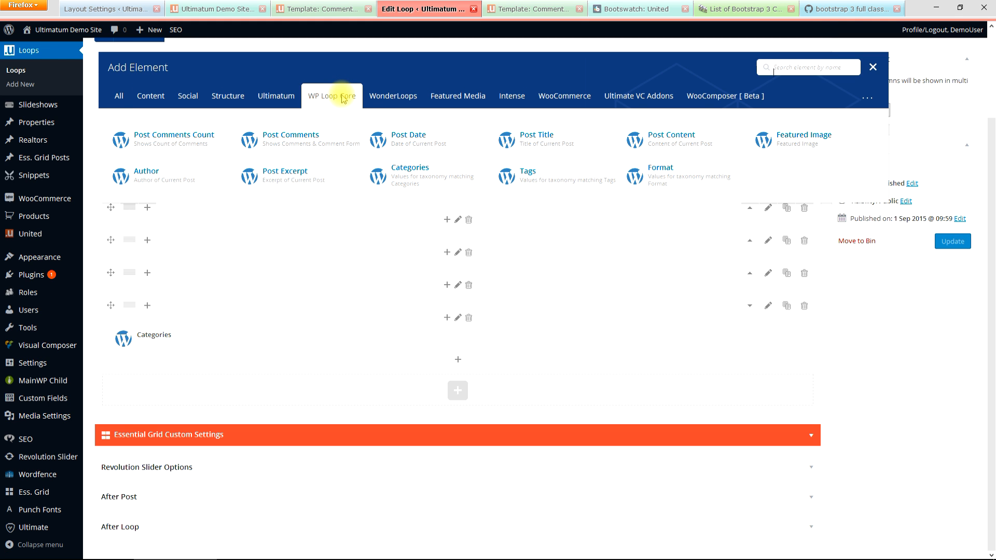
left_click(529, 174)
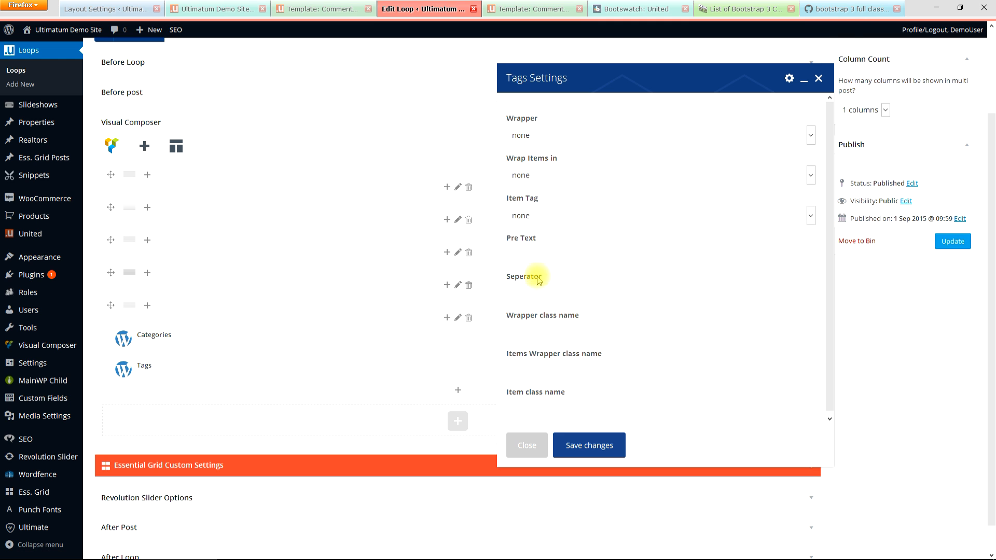
left_click(534, 254)
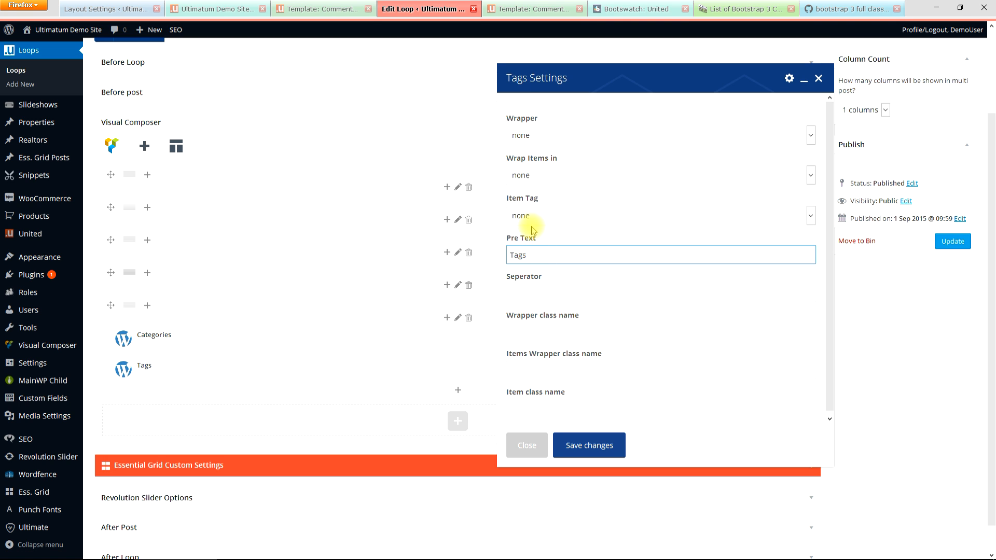
left_click(588, 447)
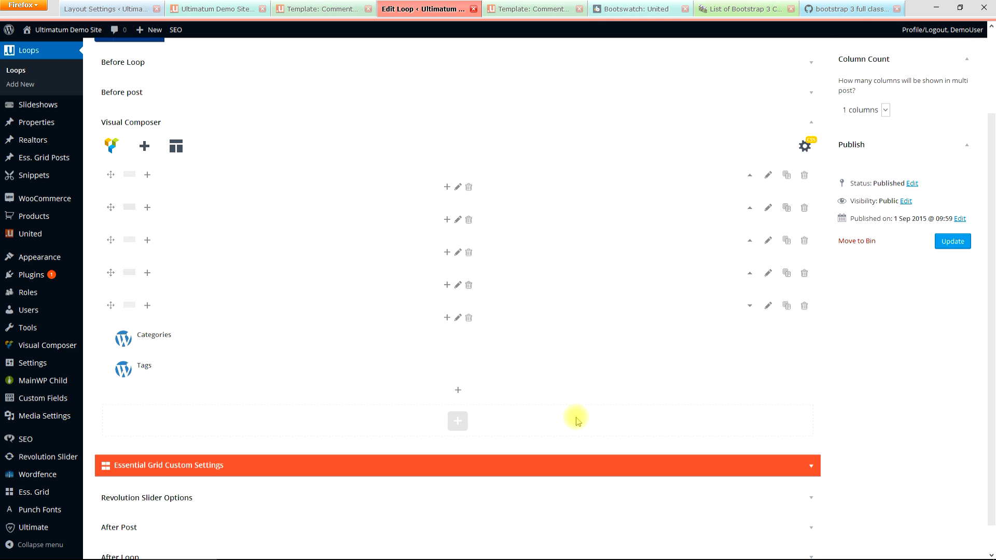
Step: Add a WP Loop Core Post Comments element in a new row below the Categories and Tags row, and update the Single Post loop
left_click(750, 307)
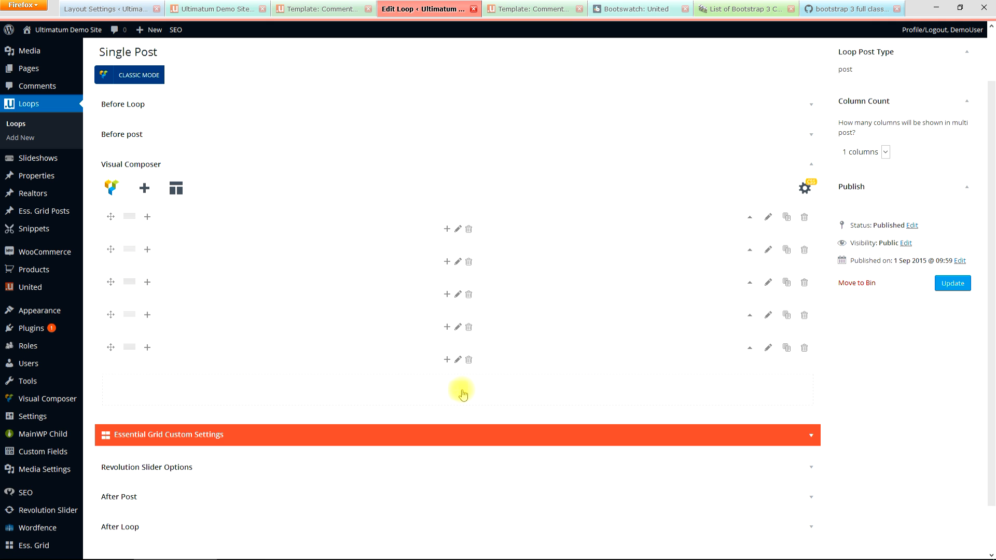
left_click(461, 392)
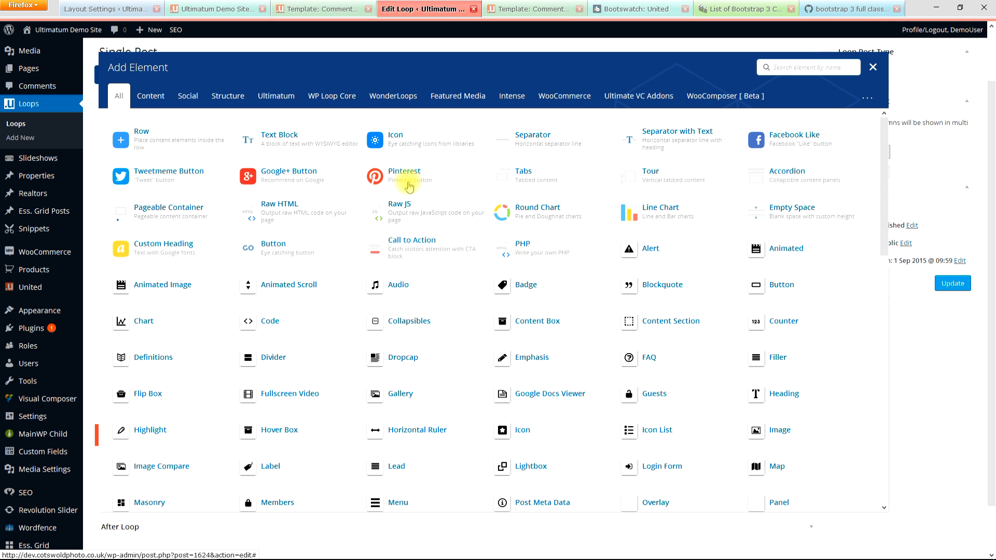
left_click(332, 96)
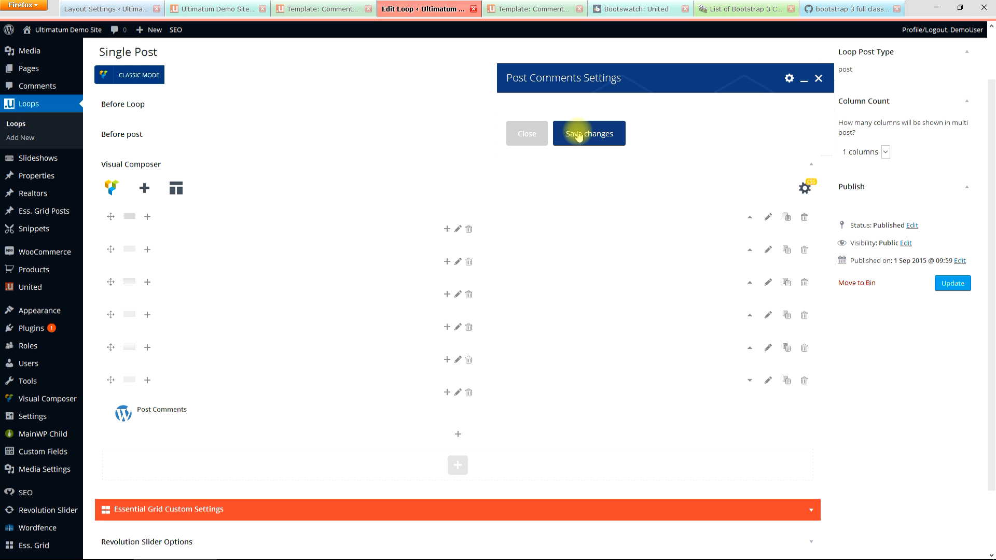
left_click(578, 135)
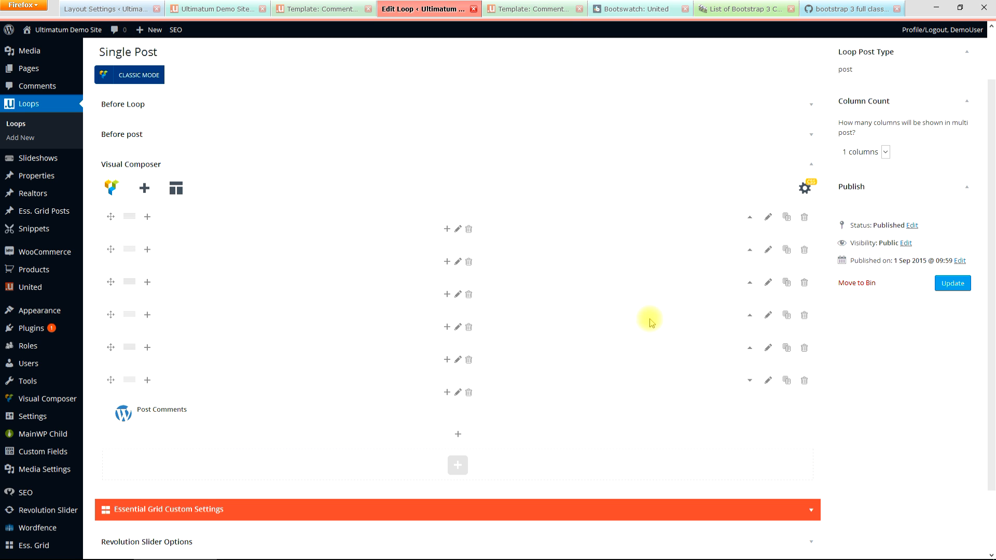
left_click(749, 381)
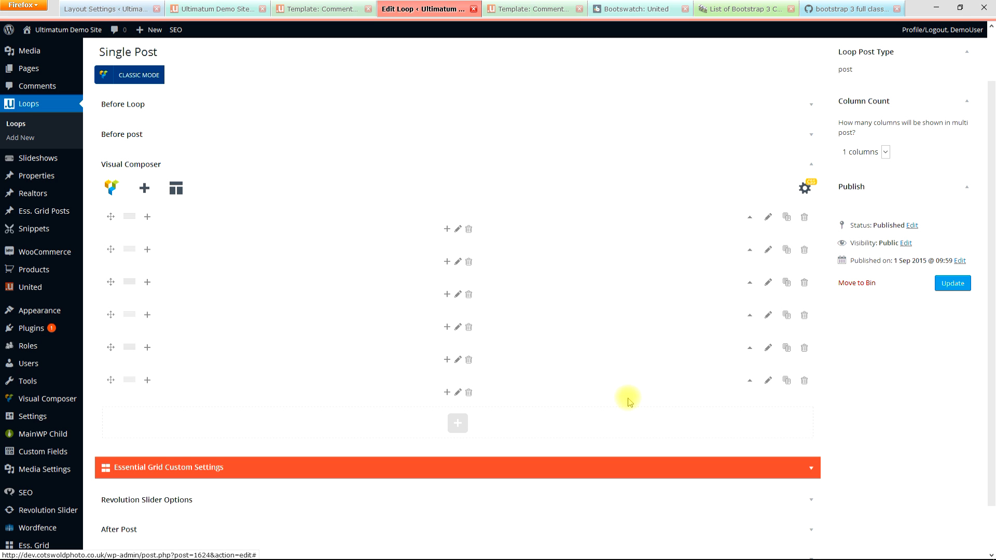
left_click(953, 283)
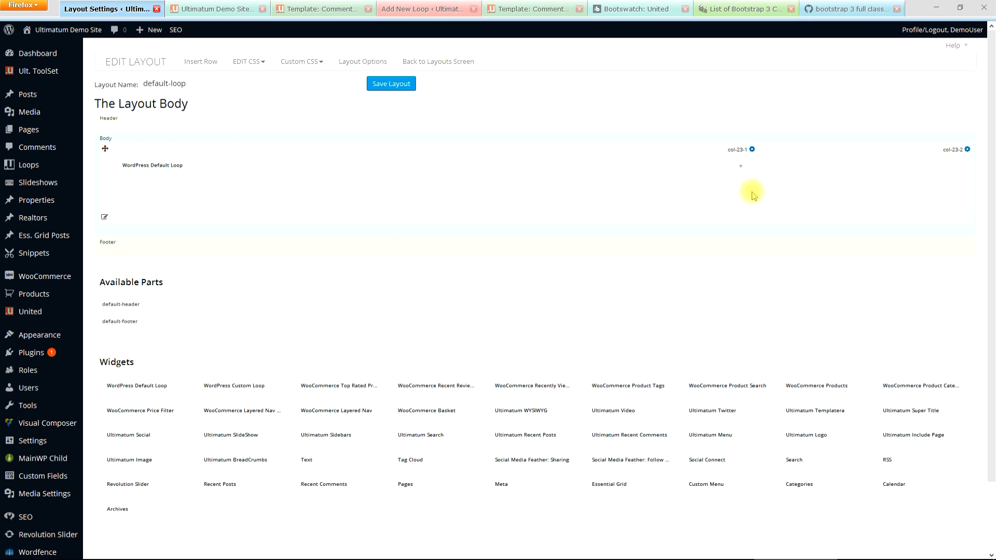
Step: In the default-loop layout, set the WordPress Default Loop widget's single post layout to Single Post and save the widget
left_click(742, 168)
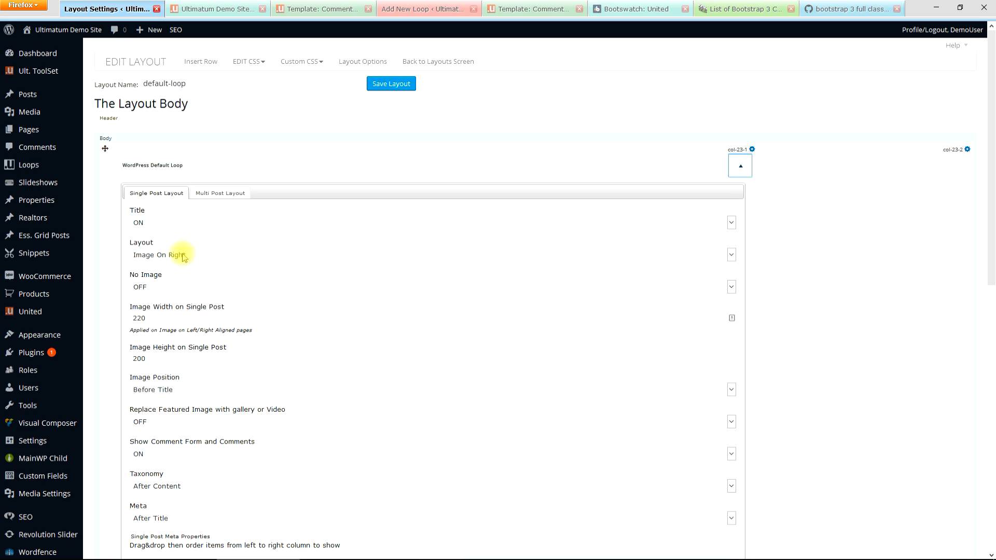
left_click(183, 257)
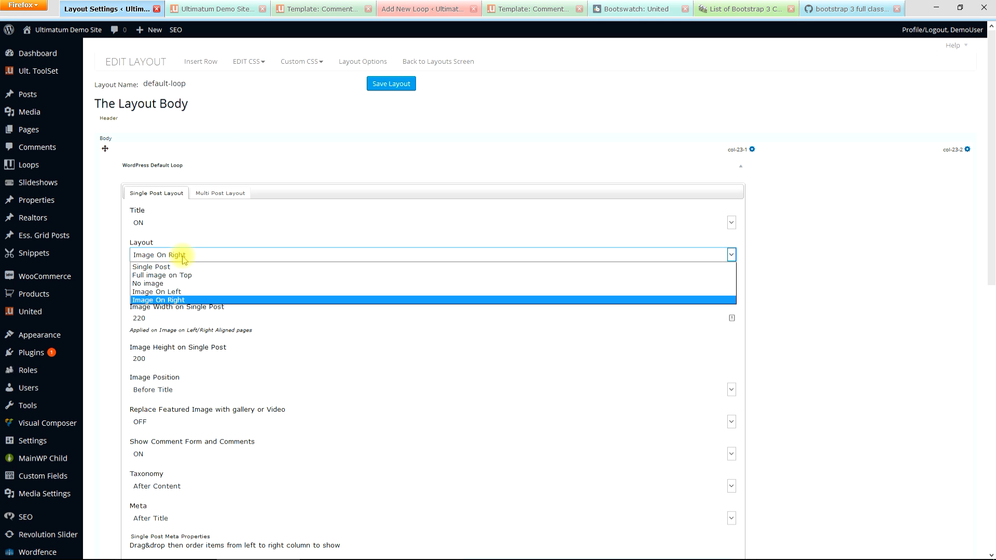
left_click(158, 268)
scroll(445, 274, "down", 4)
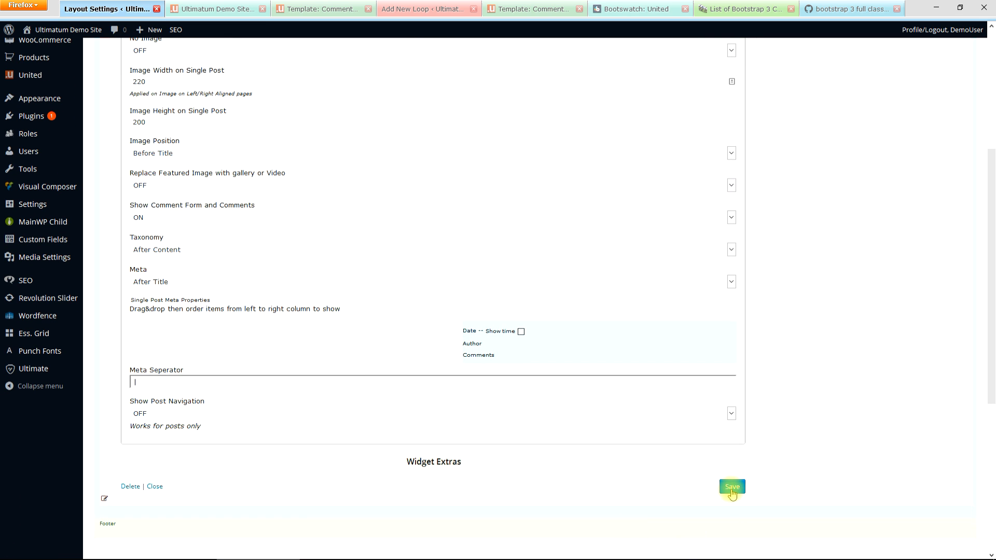
left_click(733, 488)
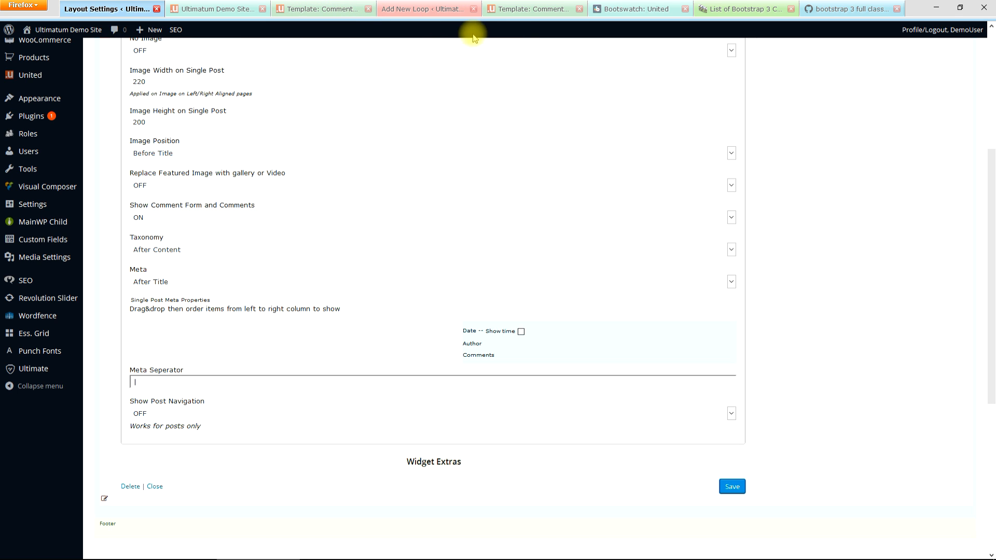
Step: Compare the Template: Comments post rendered by the custom loop with the original demo version, from header to comments
left_click(529, 13)
scroll(361, 200, "down", 3)
scroll(362, 200, "down", 3)
scroll(367, 300, "up", 6)
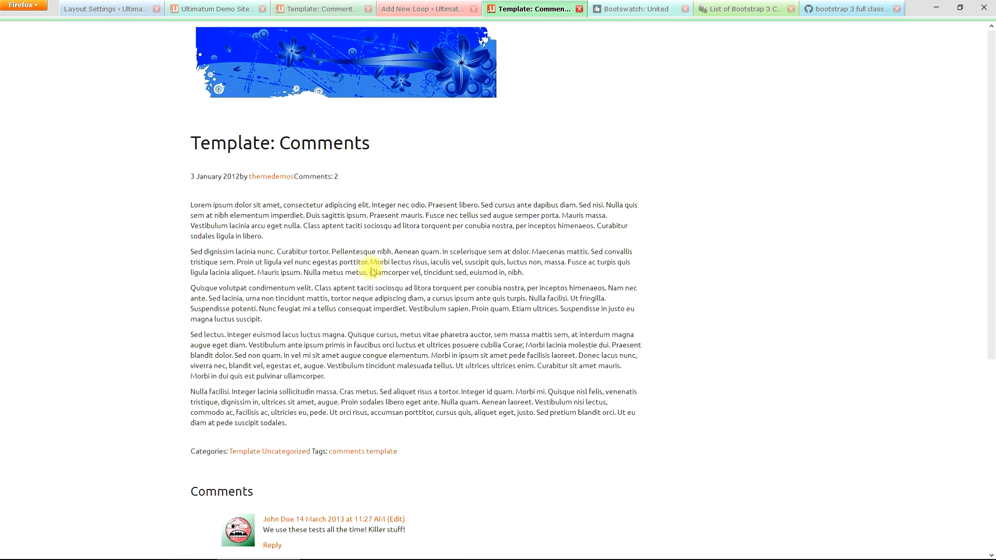
left_click(334, 10)
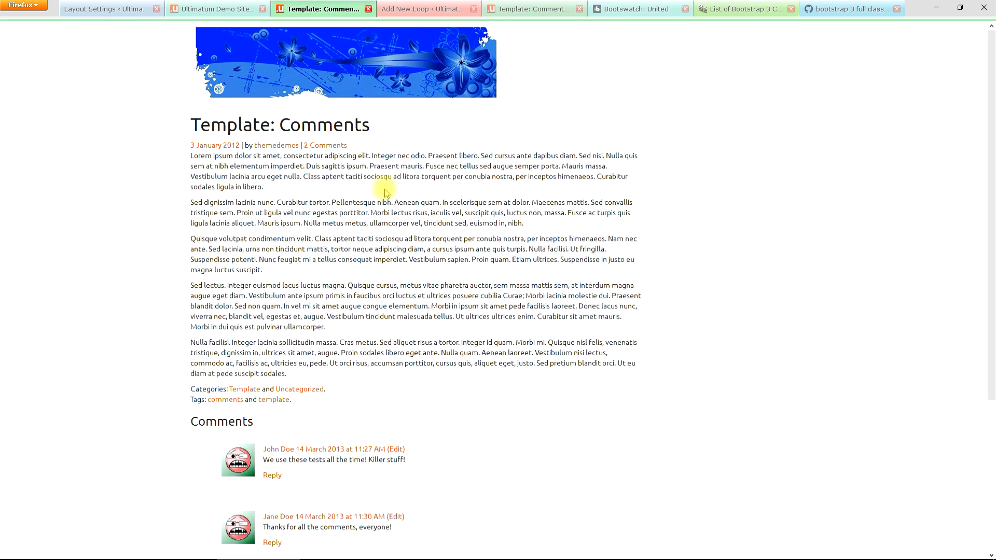
scroll(386, 193, "down", 5)
scroll(387, 212, "up", 5)
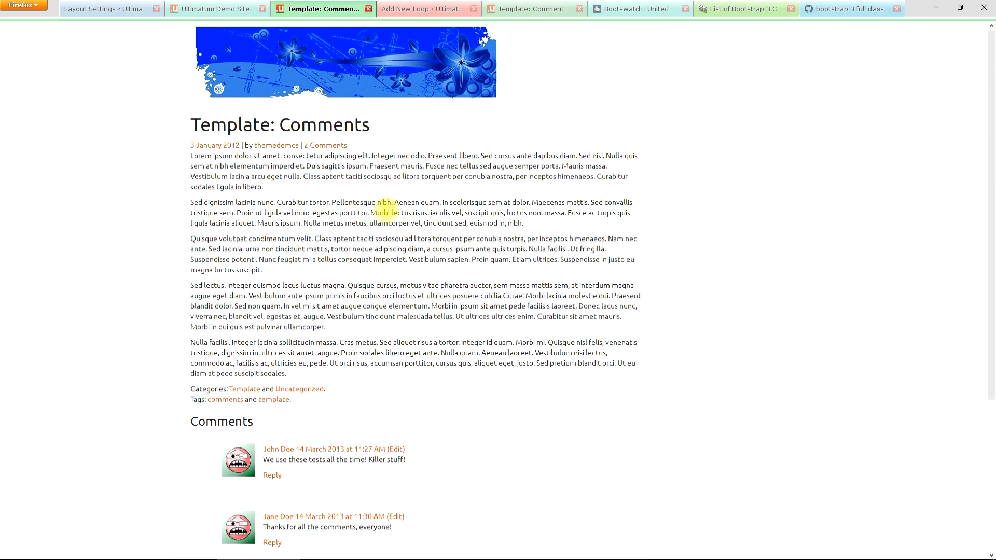
left_click(551, 14)
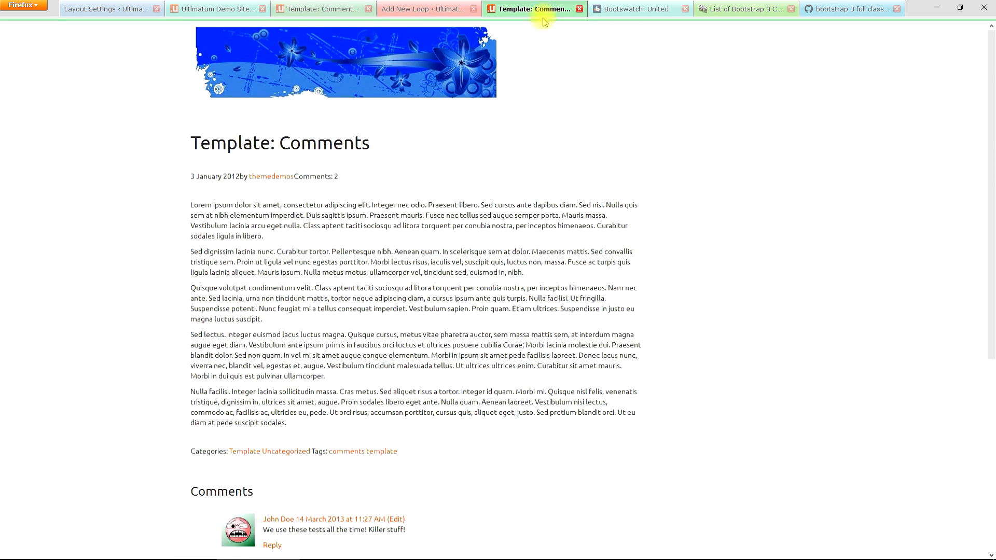
scroll(452, 232, "down", 5)
scroll(456, 228, "up", 6)
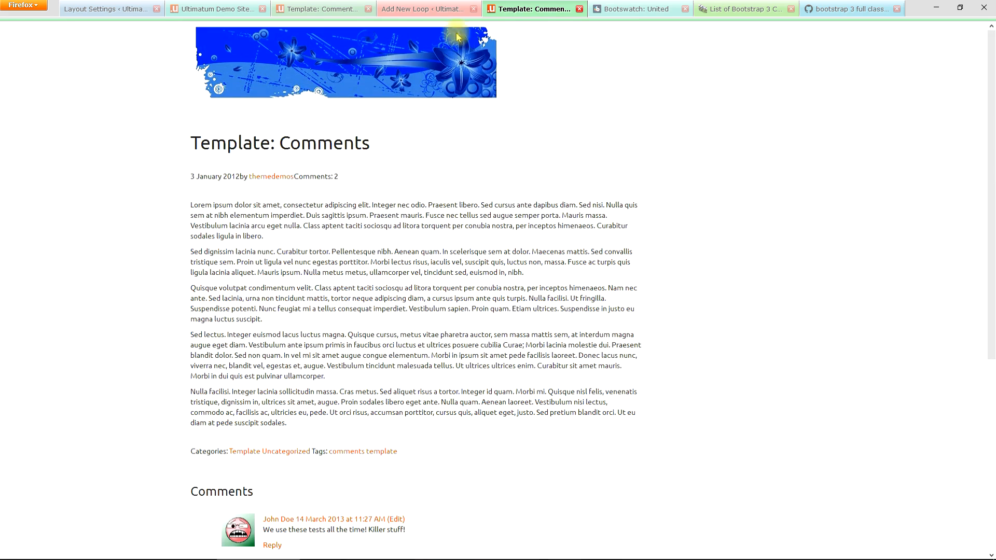
left_click(337, 8)
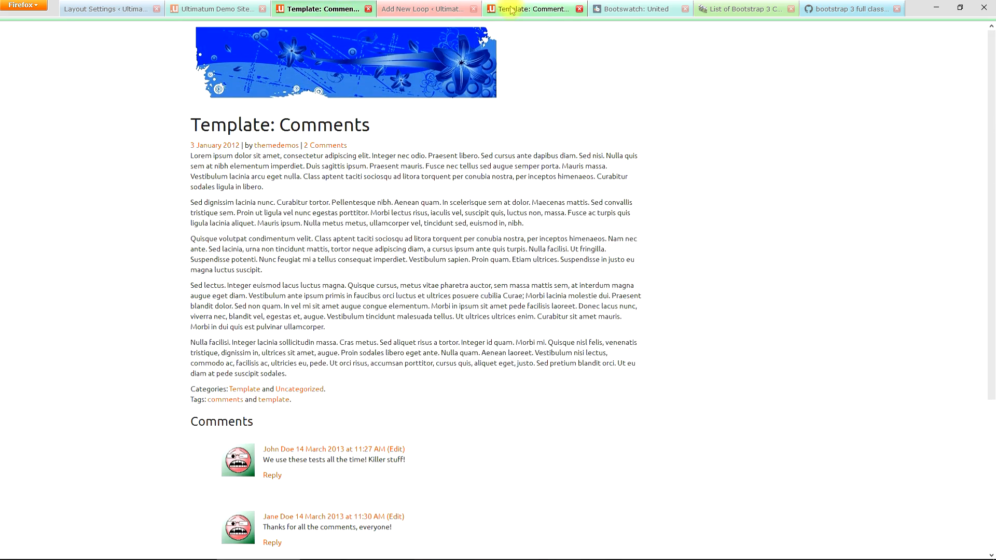
left_click(539, 9)
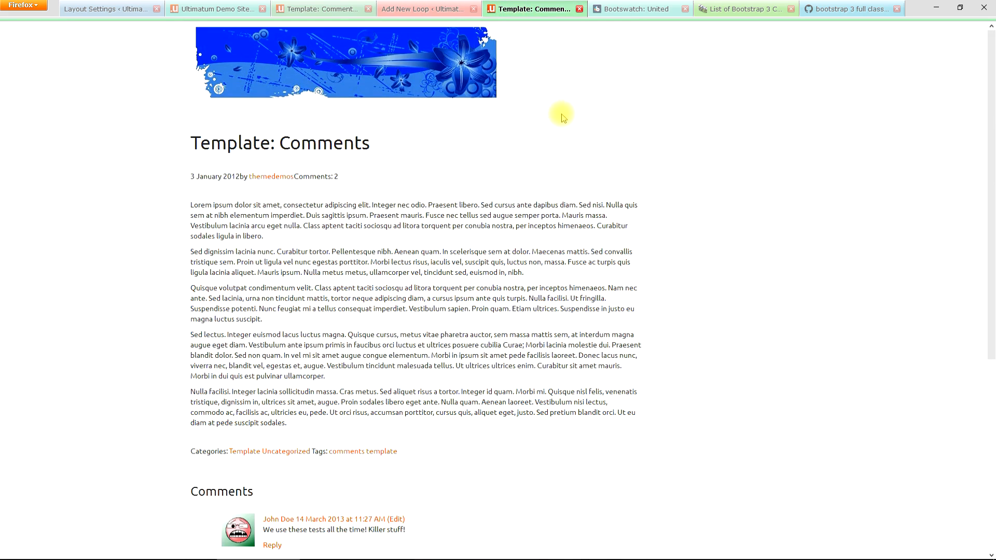